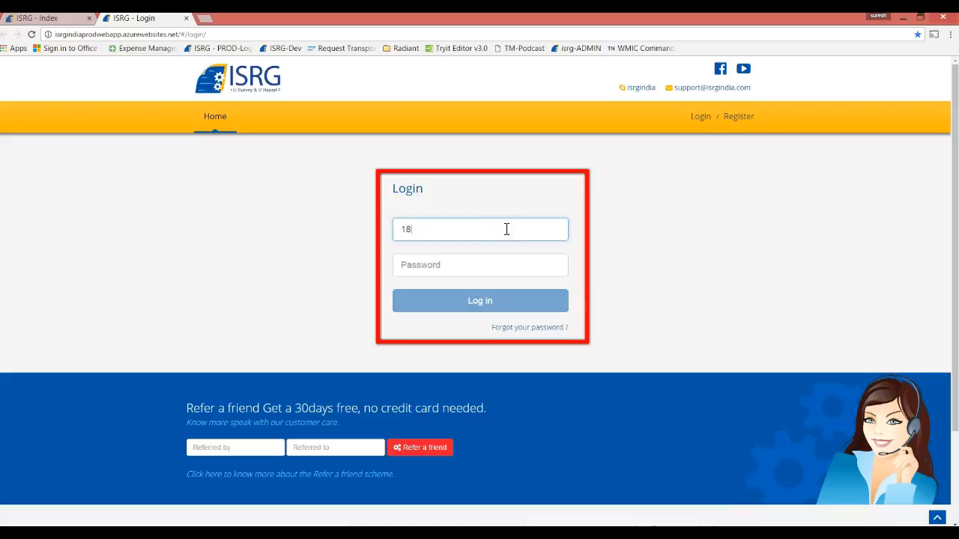
# - Sign in with the membership number and account password, then start a new blank report
pyautogui.write('ab')
pyautogui.press('Tab')
pyautogui.write('•••••••')
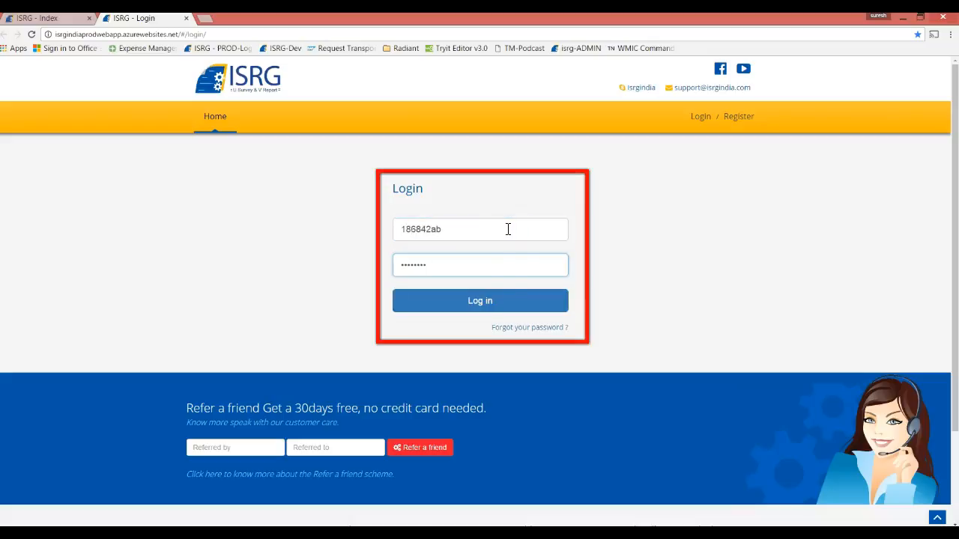
pyautogui.click(479, 301)
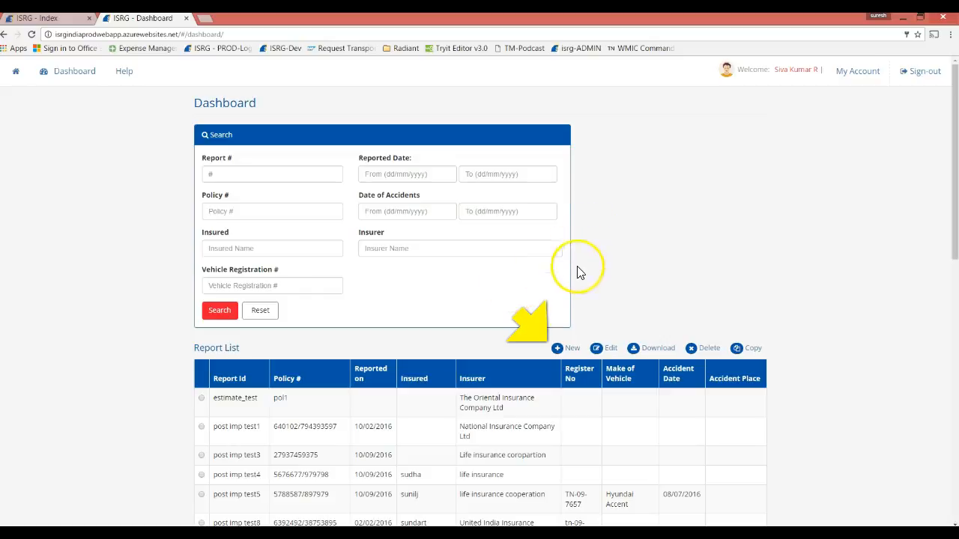
pyautogui.click(572, 349)
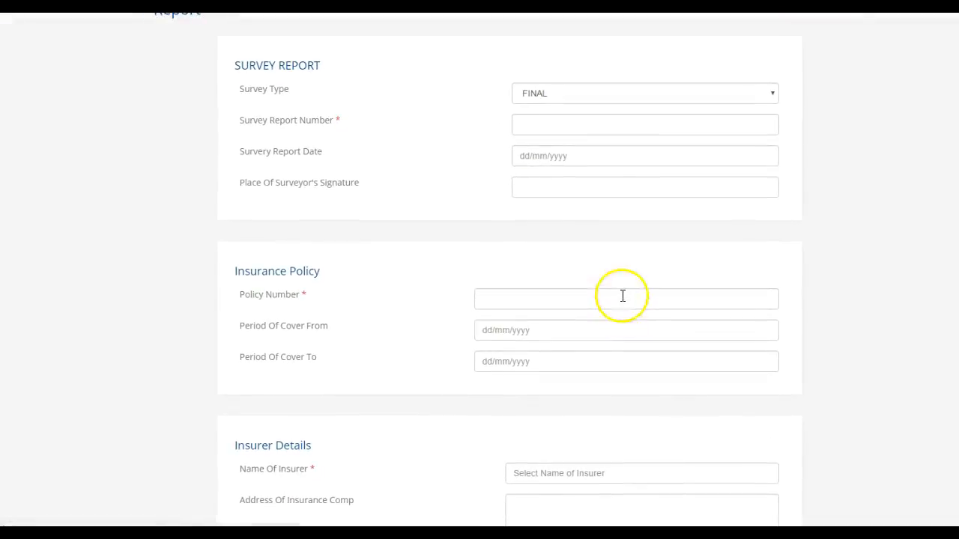
# - Keep survey type FINAL and enter report number report_602
pyautogui.click(572, 124)
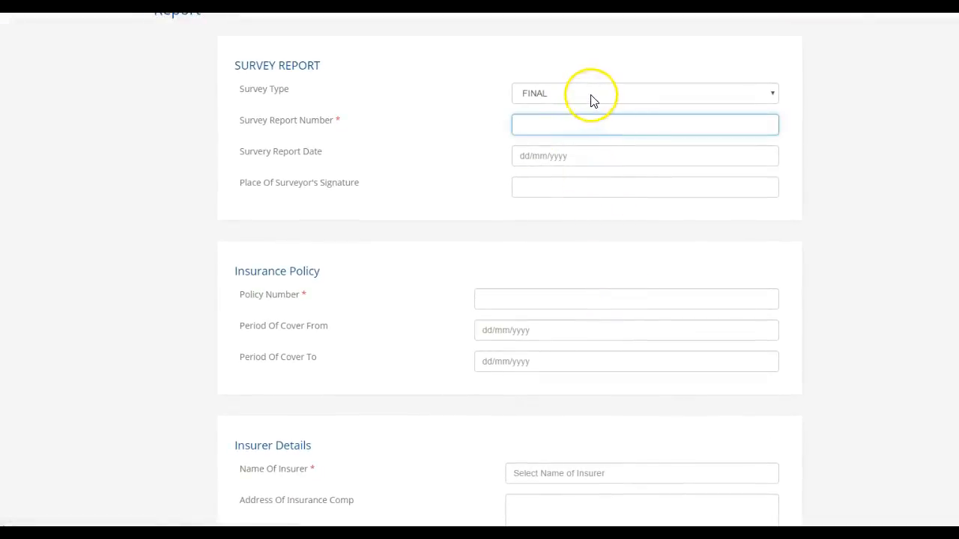
pyautogui.click(591, 94)
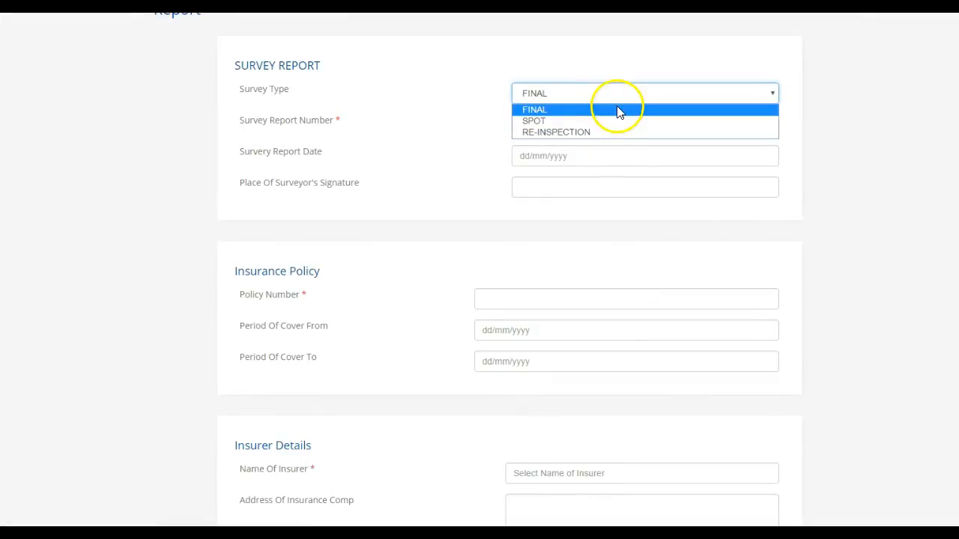
pyautogui.click(612, 112)
pyautogui.click(607, 126)
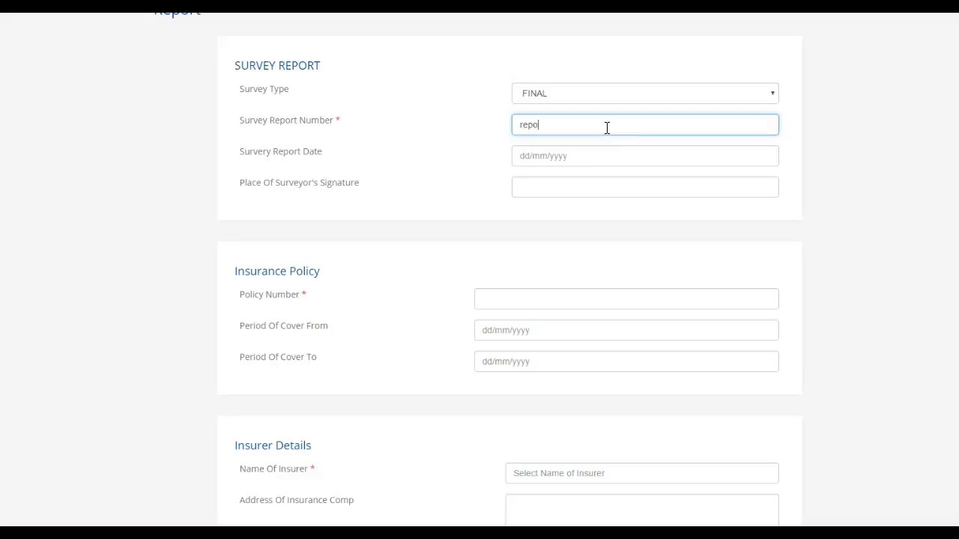
pyautogui.write('report_602')
# - Enter date 12/12/2008, place Bangalore, policy number and cover from 01/01/2007 to 31/12/2007
pyautogui.press('Tab')
pyautogui.write('1')
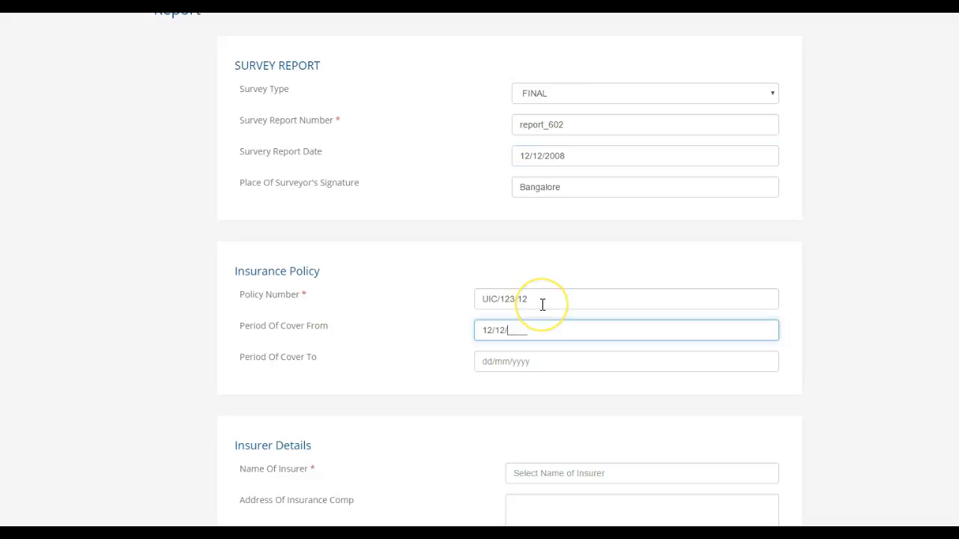
pyautogui.press('Tab')
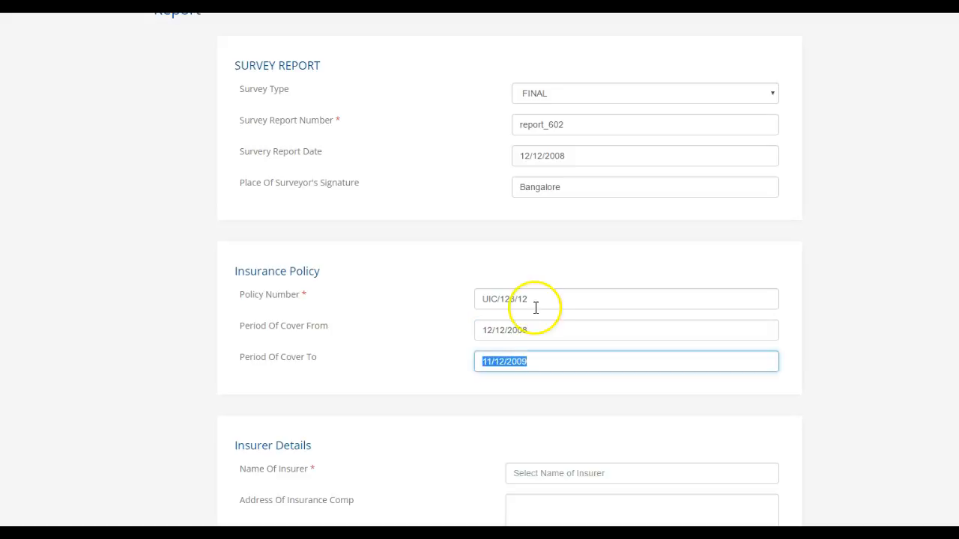
pyautogui.click(552, 330)
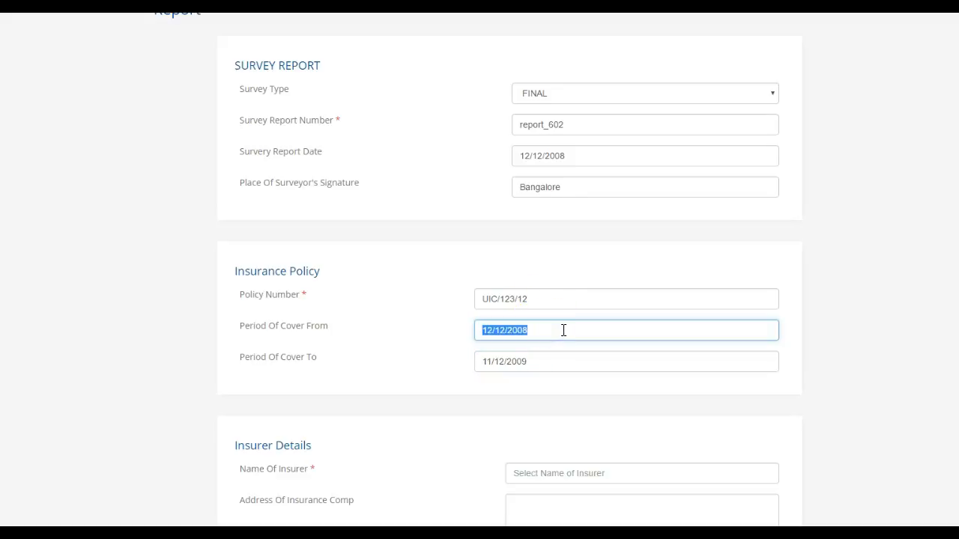
pyautogui.write('0')
pyautogui.press('Tab')
# - Set the insurer to The Oriental Insurance Company Ltd
pyautogui.click(555, 362)
pyautogui.scroll(-6, 554, 362)
pyautogui.click(567, 36)
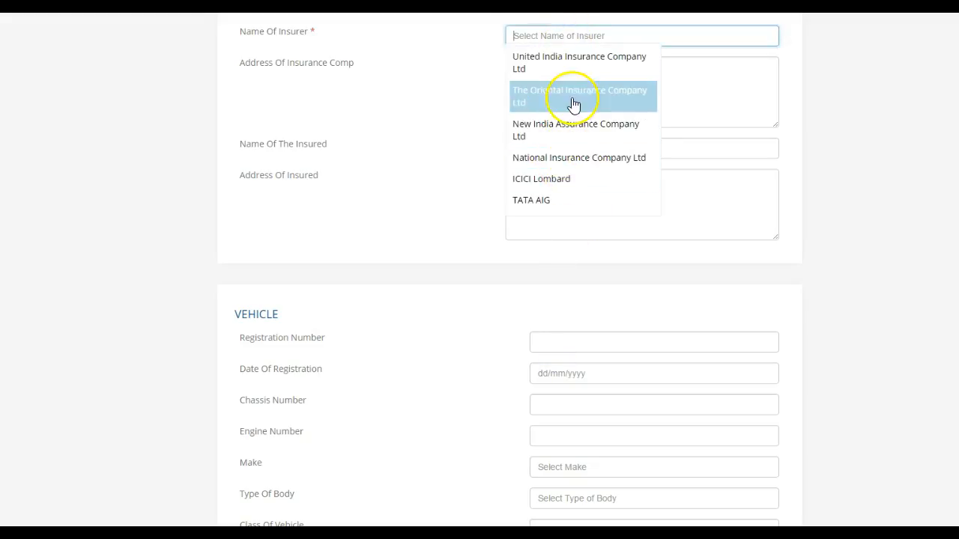
pyautogui.click(565, 36)
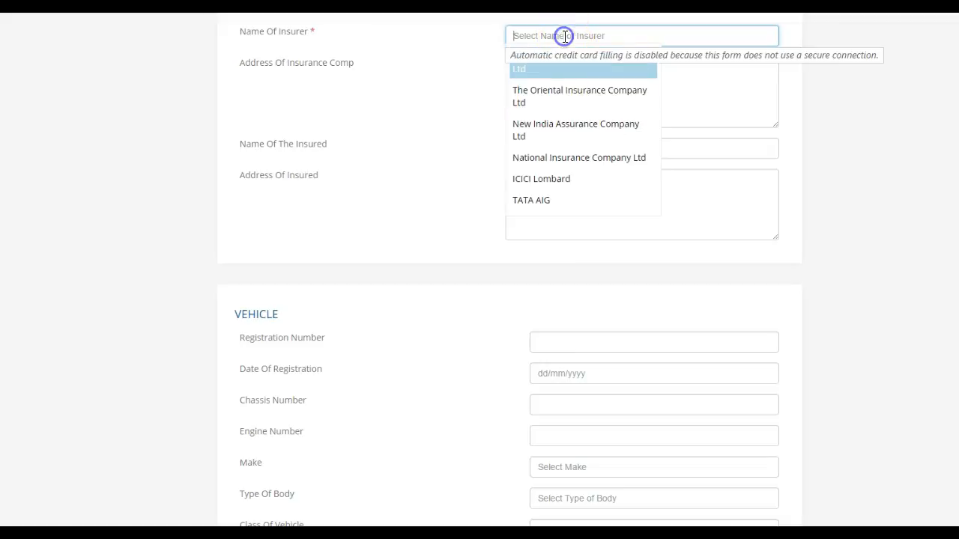
pyautogui.write('bAJ')
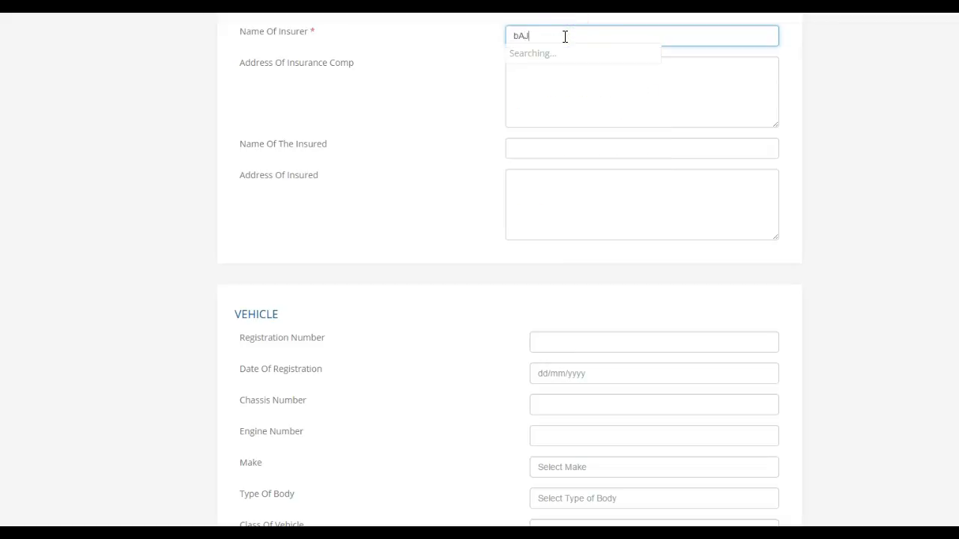
pyautogui.press('BackSpace')
pyautogui.press('BackSpace')
pyautogui.press('BackSpace')
pyautogui.press('capslock')
pyautogui.write('B')
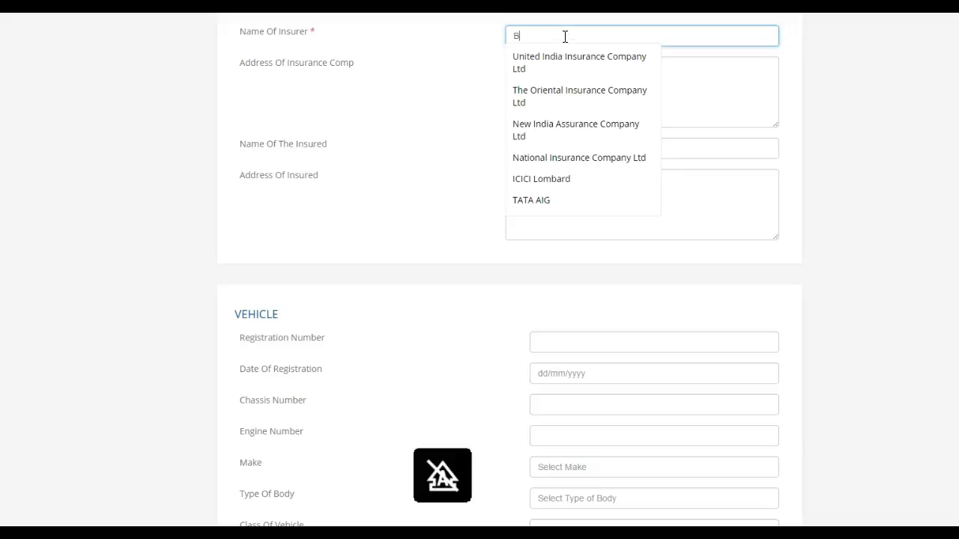
pyautogui.write('ajaj Allianz')
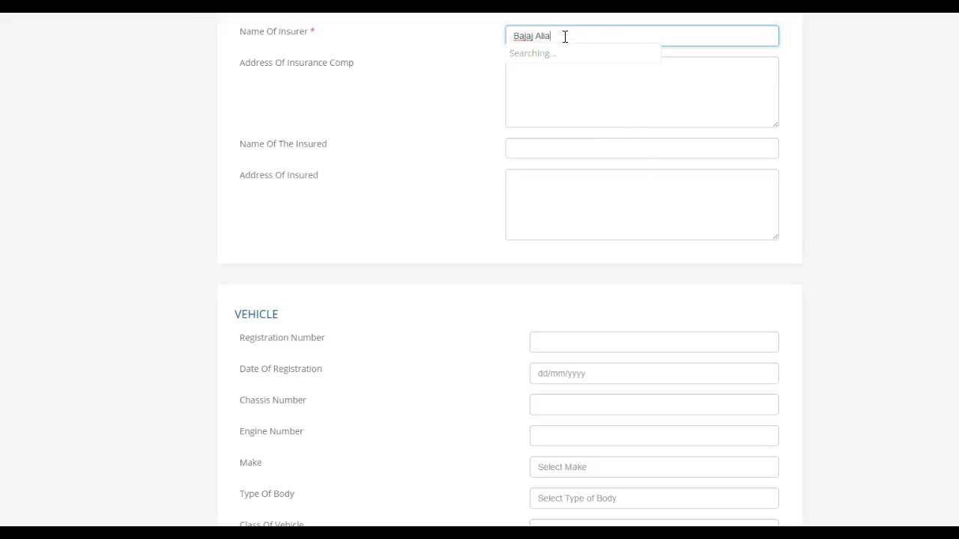
pyautogui.press('BackSpace')
pyautogui.press('BackSpace')
pyautogui.press('BackSpace')
pyautogui.press('BackSpace')
pyautogui.press('BackSpace')
pyautogui.press('BackSpace')
pyautogui.press('BackSpace')
pyautogui.press('BackSpace')
pyautogui.press('BackSpace')
pyautogui.press('BackSpace')
pyautogui.press('BackSpace')
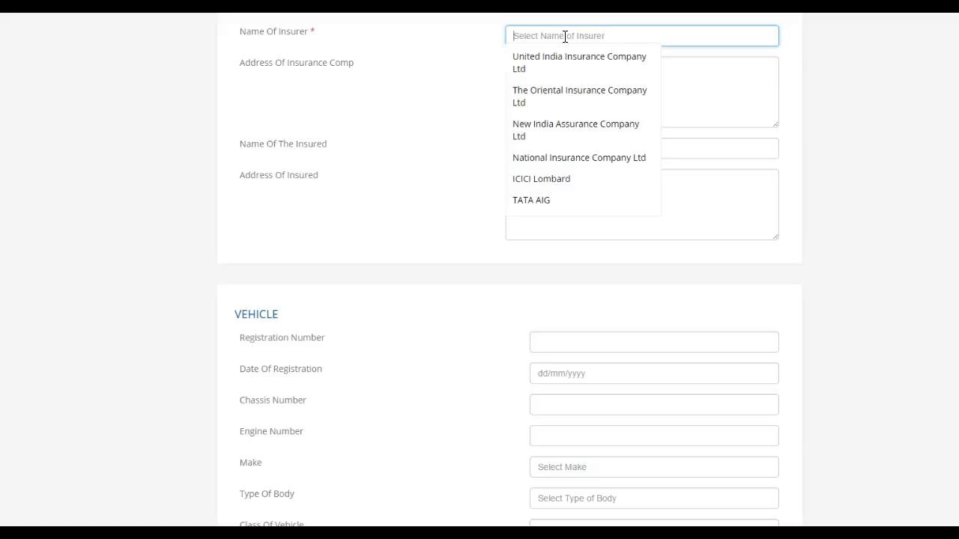
pyautogui.write('orient')
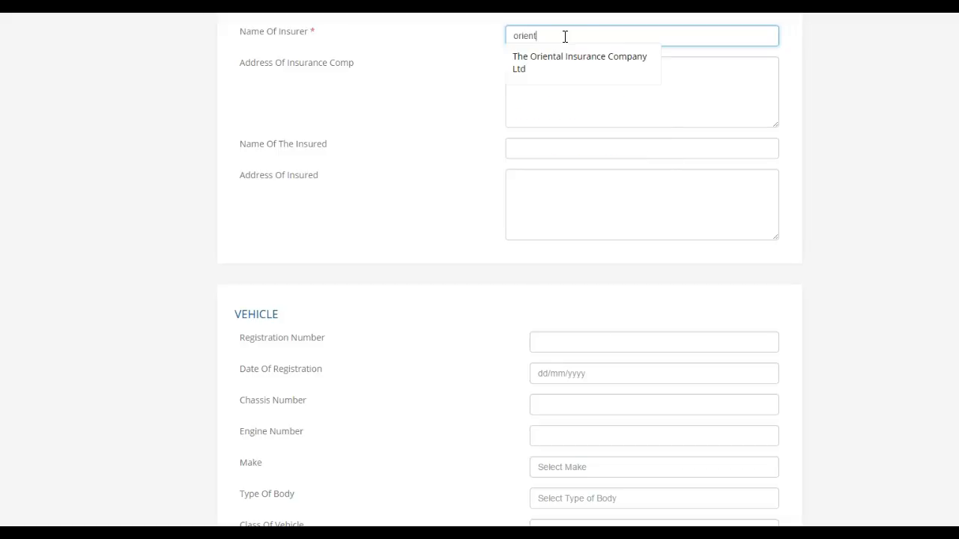
pyautogui.click(567, 59)
# - Fill in the insurer's address and the insured person's name and address
pyautogui.click(550, 82)
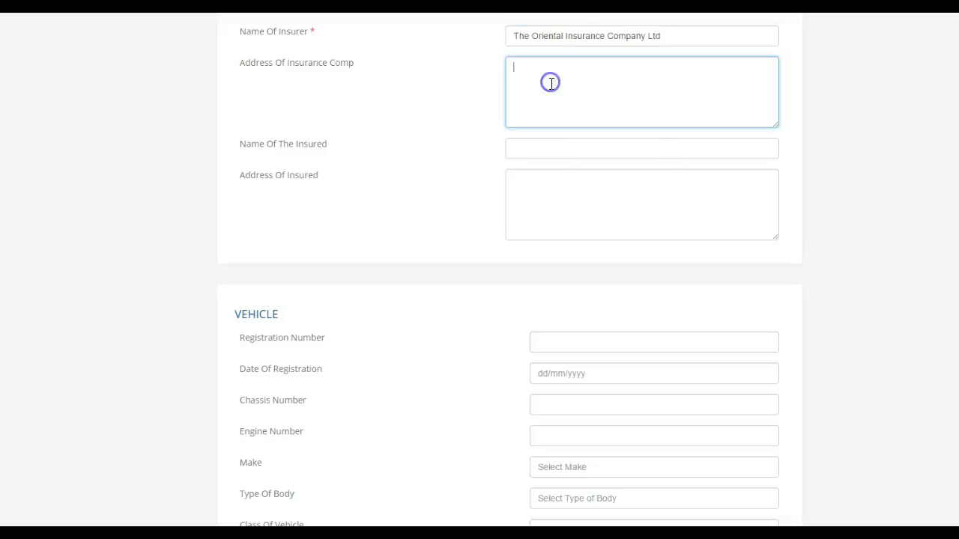
pyautogui.write('Address o')
pyautogui.write('hi')
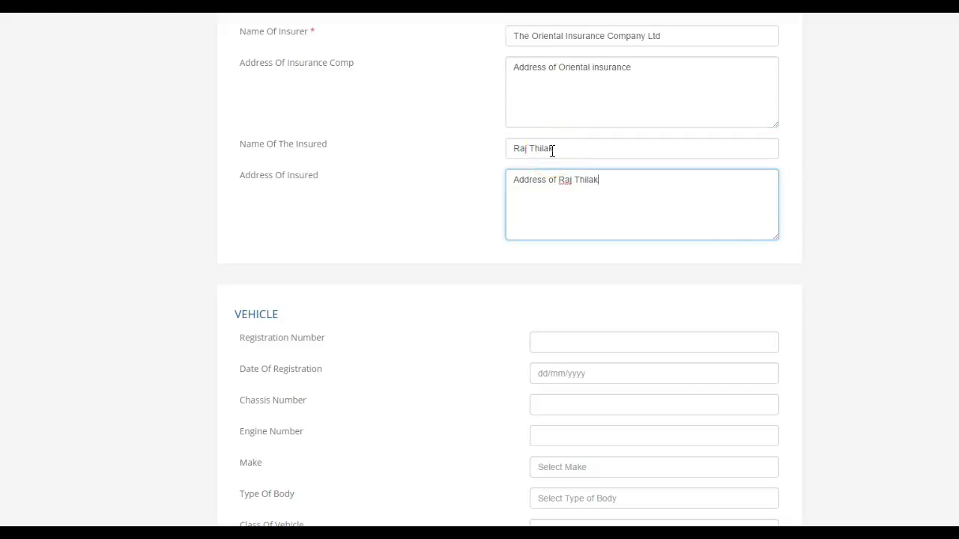
pyautogui.press('Tab')
# - Enter the vehicle registration number and select the vehicle make
pyautogui.scroll(-3, 564, 172)
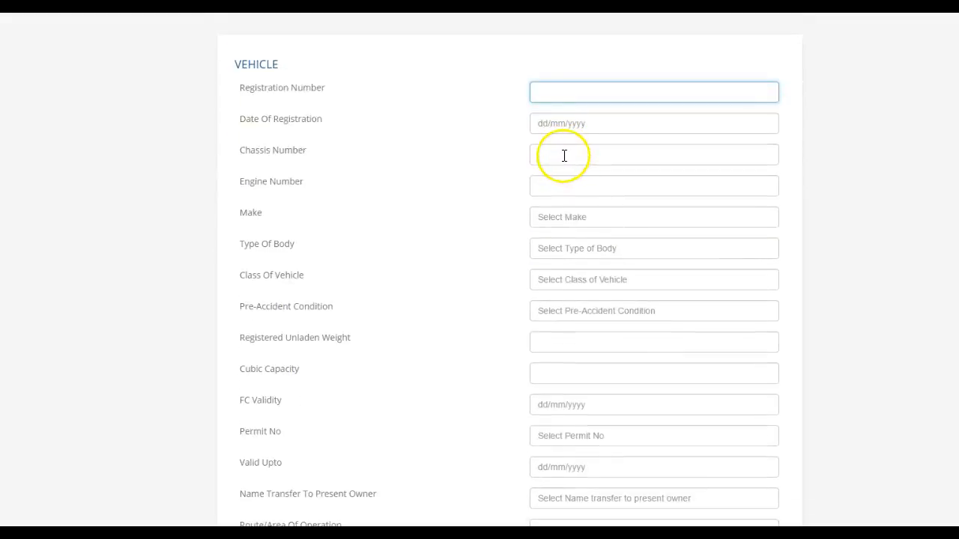
pyautogui.scroll(-1, 564, 155)
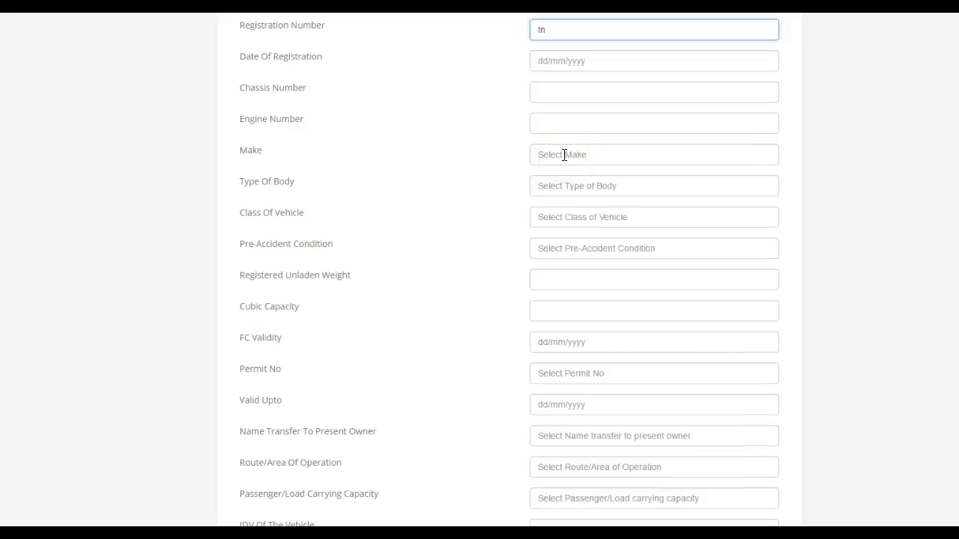
pyautogui.write('tn')
pyautogui.press('BackSpace')
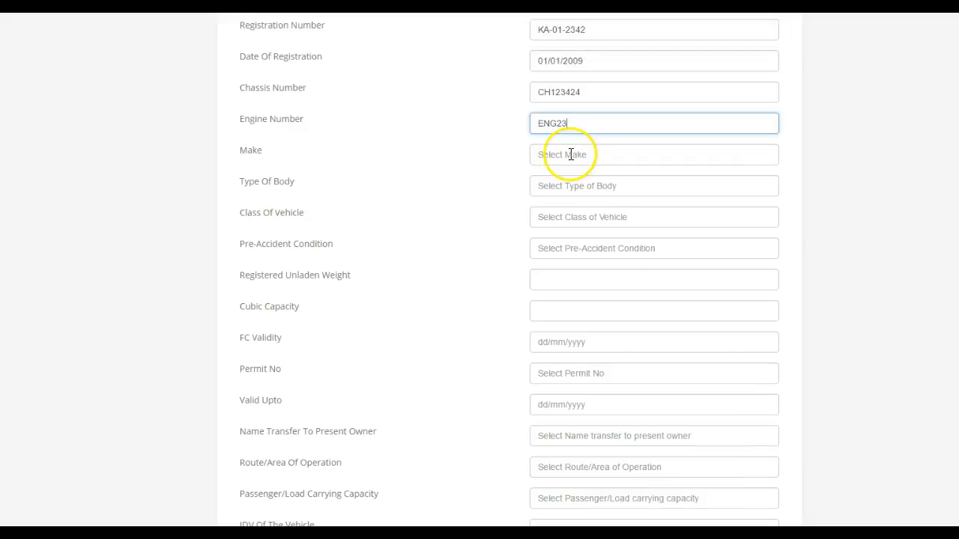
pyautogui.write('3')
pyautogui.click(571, 155)
pyautogui.scroll(-2, 567, 257)
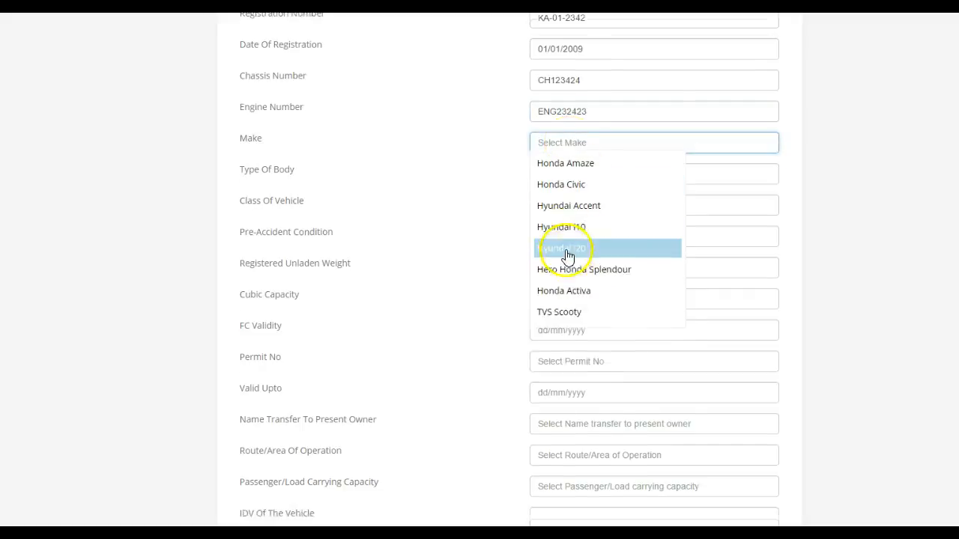
pyautogui.scroll(3, 578, 269)
pyautogui.click(574, 217)
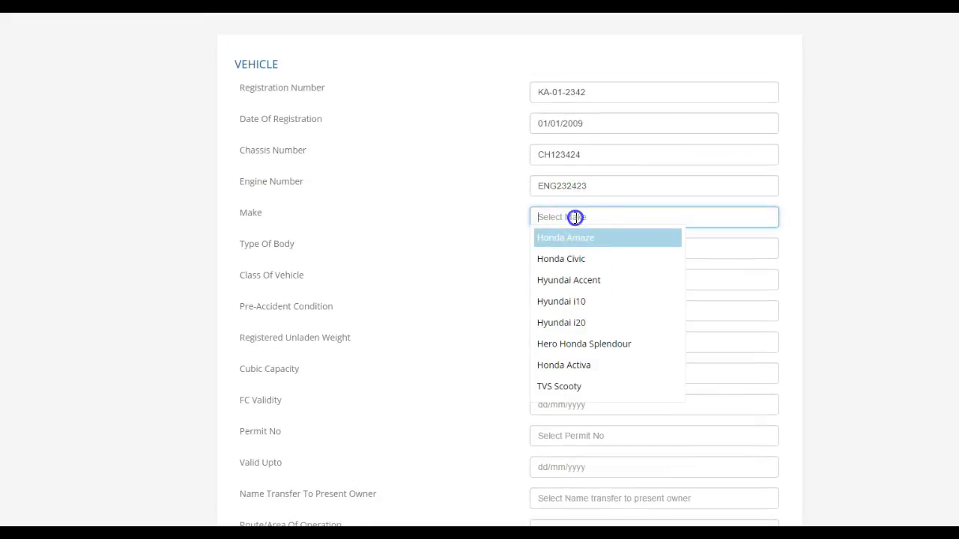
pyautogui.write('hON')
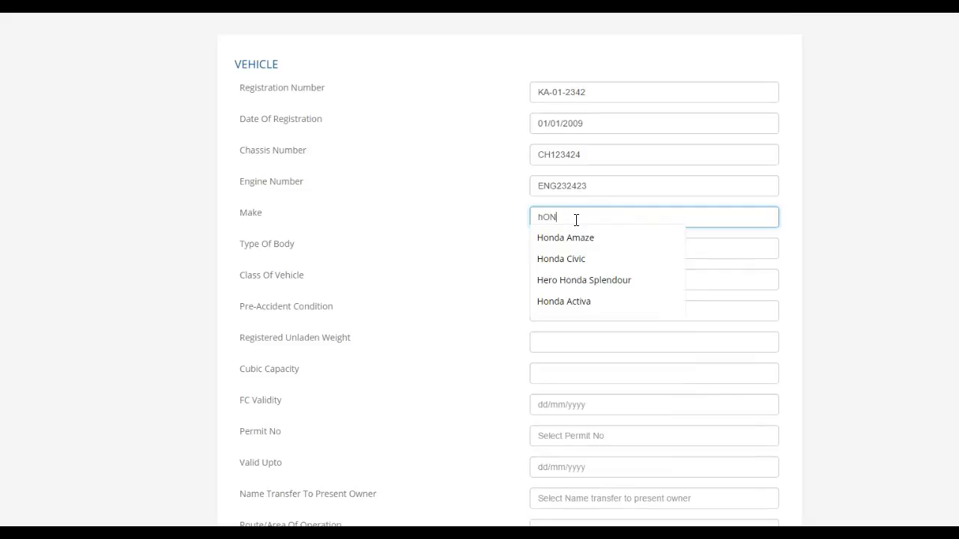
pyautogui.press('Down')
pyautogui.press('Return')
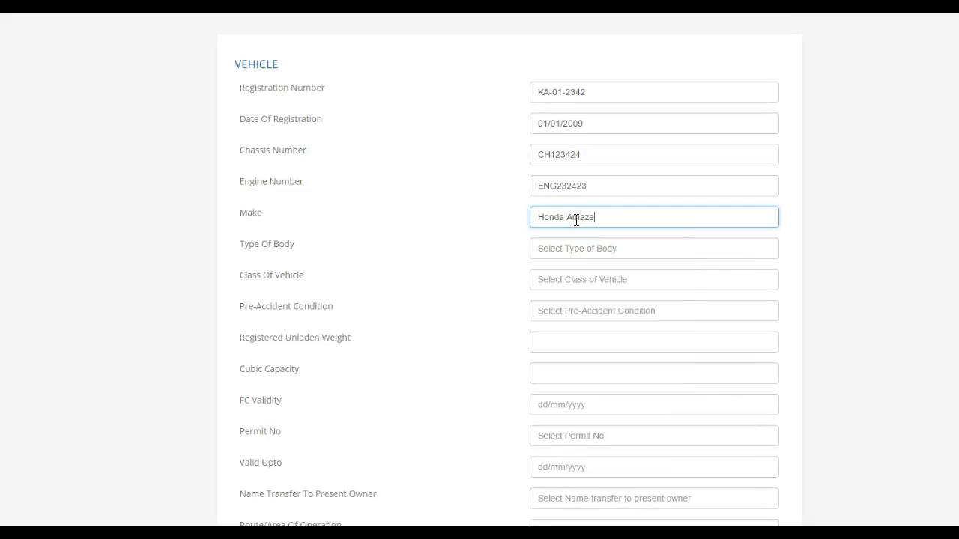
# - Set body type to Sedan and vehicle class to Car
pyautogui.click(606, 251)
pyautogui.click(588, 268)
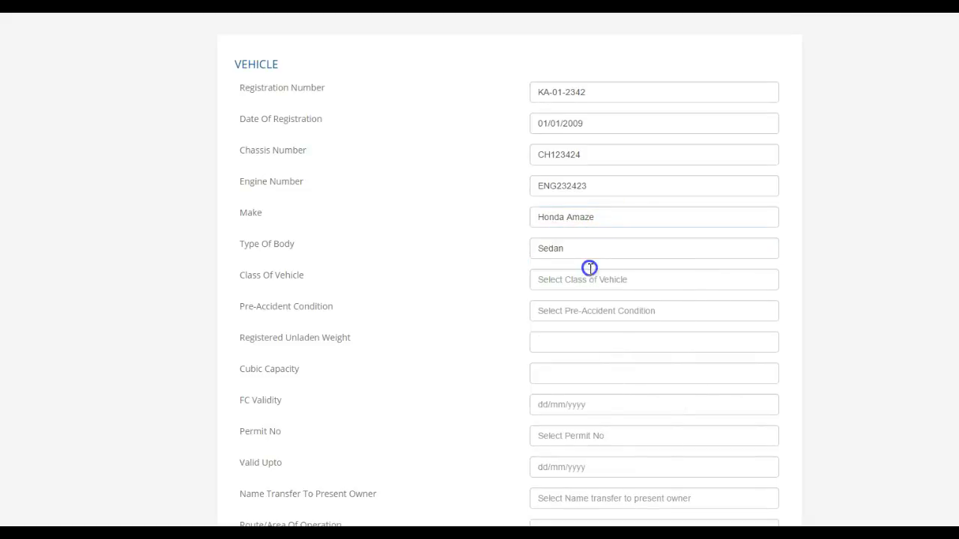
pyautogui.click(585, 280)
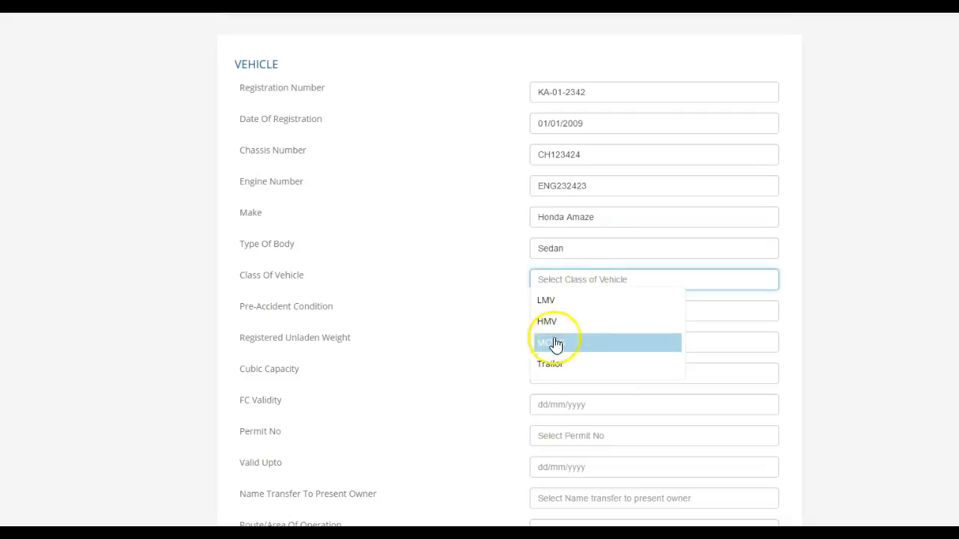
pyautogui.click(570, 307)
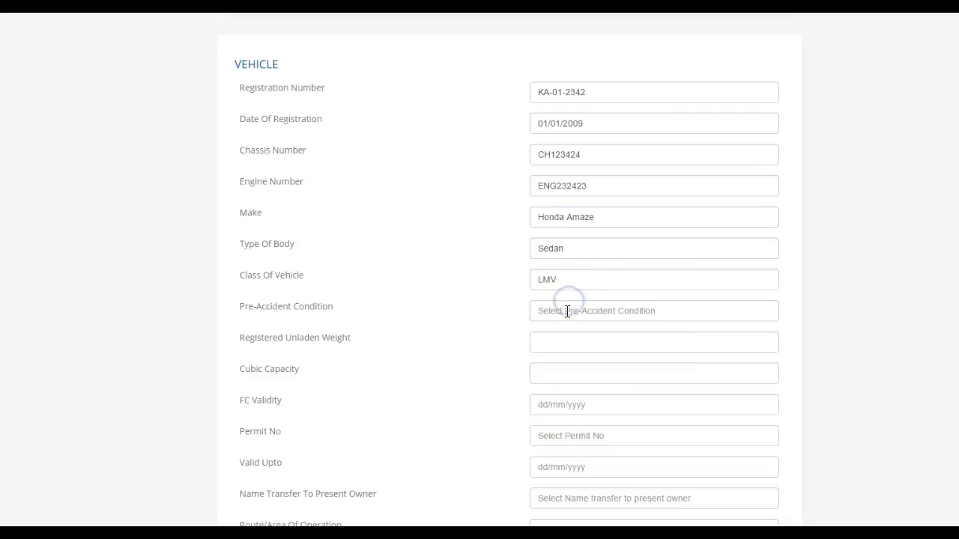
pyautogui.click(590, 278)
pyautogui.press('BackSpace')
pyautogui.press('BackSpace')
pyautogui.press('BackSpace')
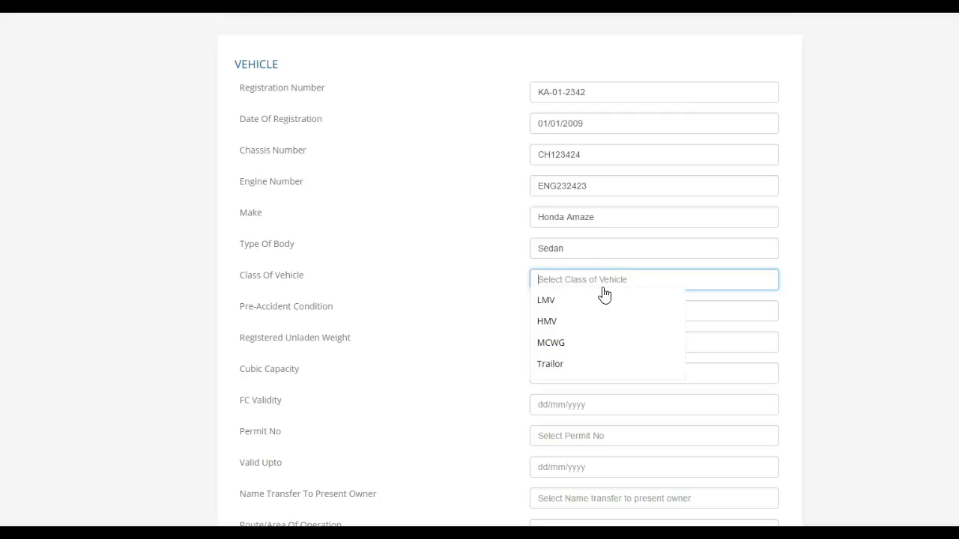
pyautogui.write('cA')
pyautogui.press('BackSpace')
pyautogui.press('BackSpace')
pyautogui.write('Car')
pyautogui.click(604, 278)
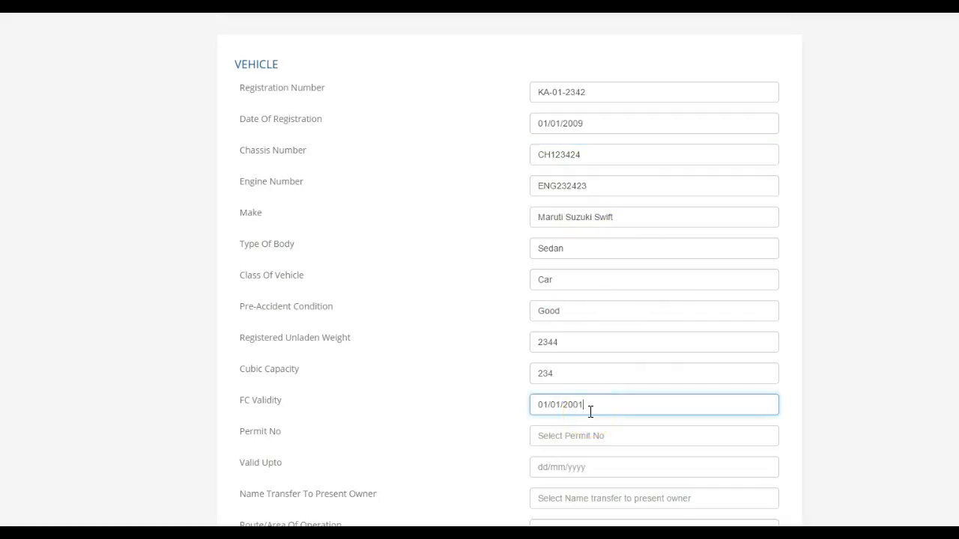
# - Set the permit number to Not Applicable and open the name transfer choices
pyautogui.press('Tab')
pyautogui.click(604, 458)
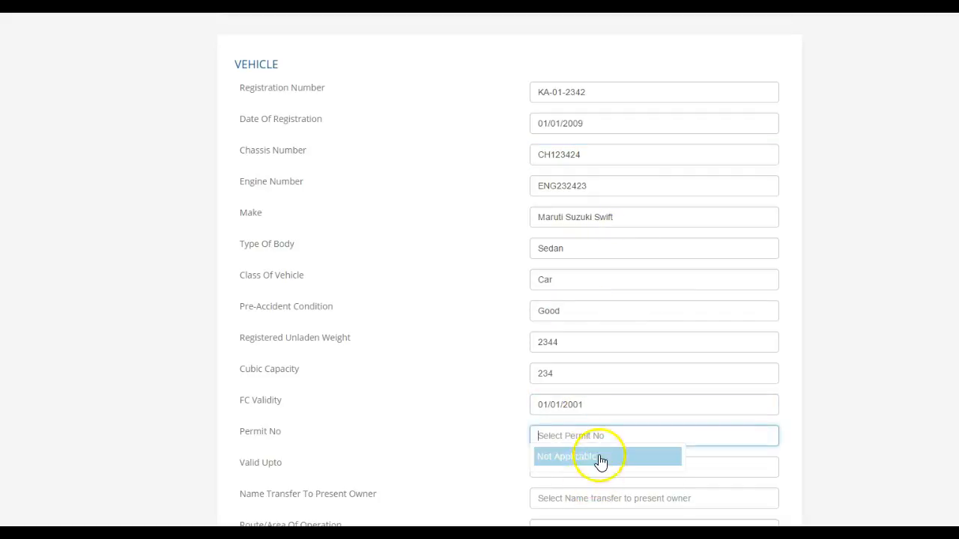
pyautogui.scroll(-5, 599, 454)
pyautogui.click(599, 126)
# - Set name transfer, route/area and passenger/load capacity to Not Applicable
pyautogui.click(594, 144)
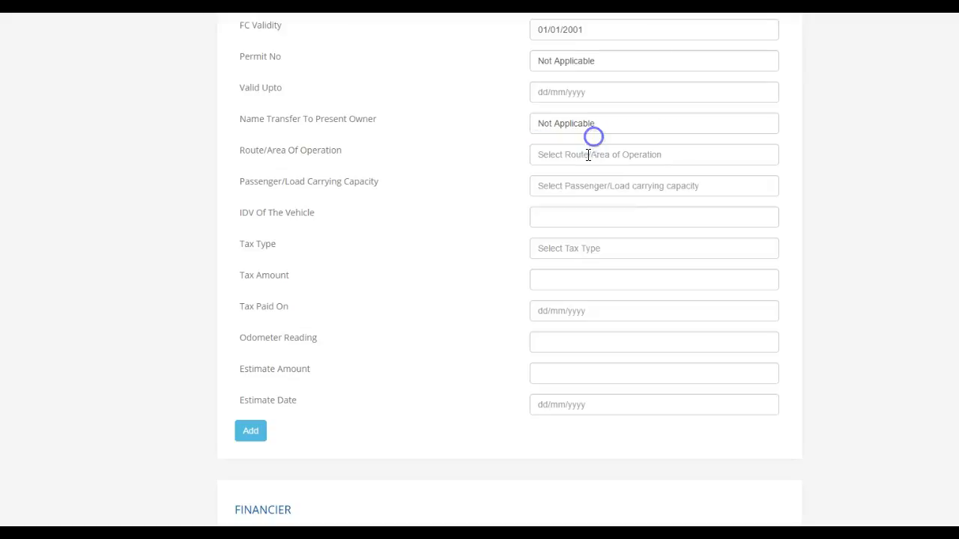
pyautogui.click(587, 155)
pyautogui.click(584, 176)
pyautogui.click(586, 184)
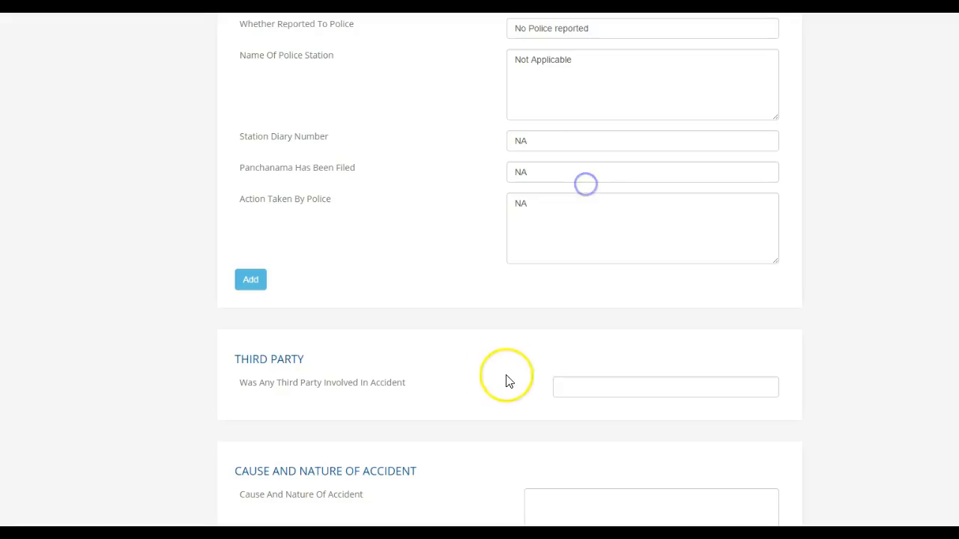
pyautogui.scroll(-2, 507, 381)
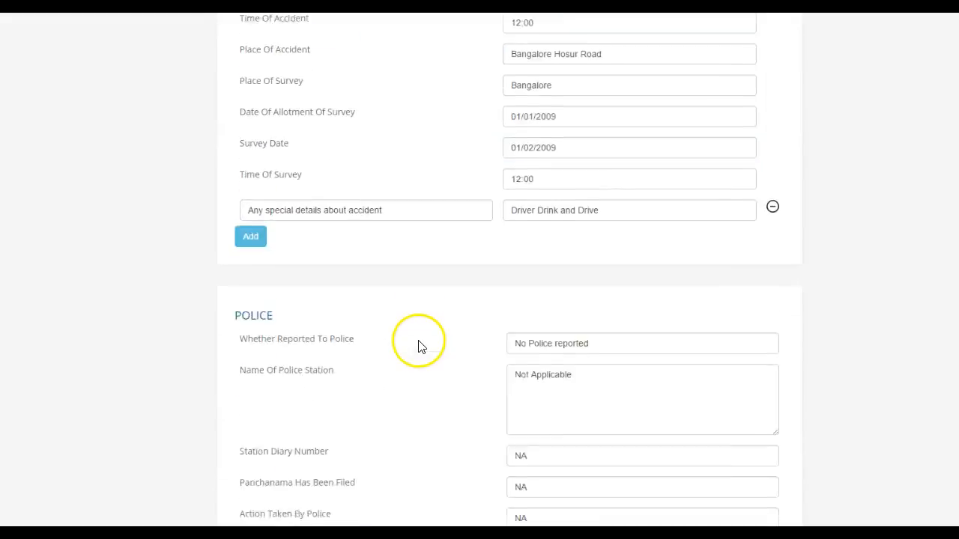
pyautogui.scroll(-7, 417, 342)
pyautogui.scroll(-2, 417, 330)
# - Check the vehicle's age, which suggests 25% depreciation, and enable the spares assessment
pyautogui.click(269, 341)
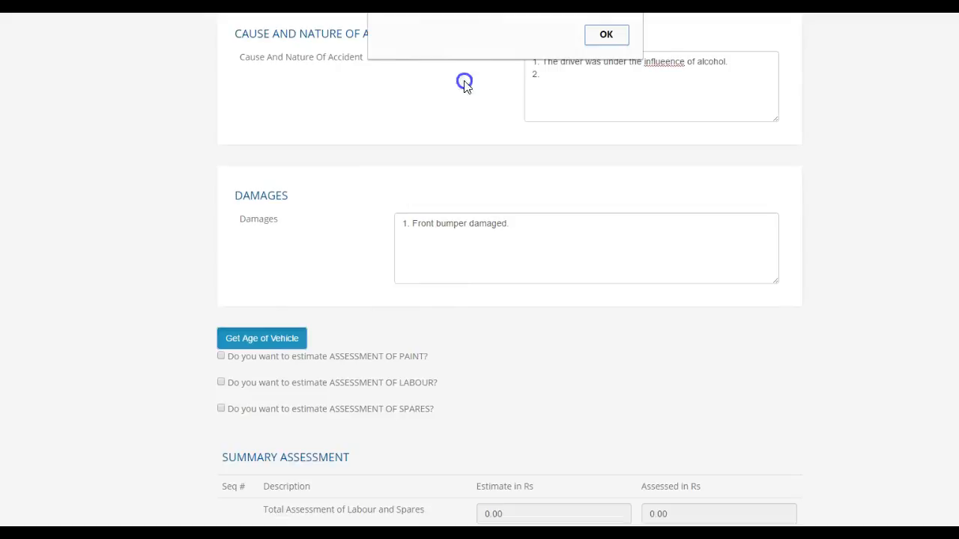
pyautogui.moveTo(485, 0); pyautogui.dragTo(454, 273)
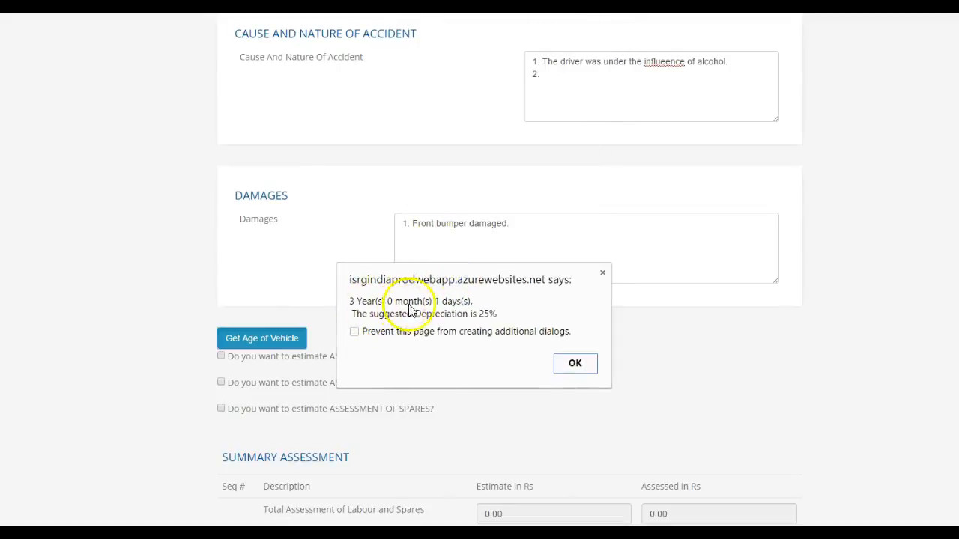
pyautogui.click(569, 361)
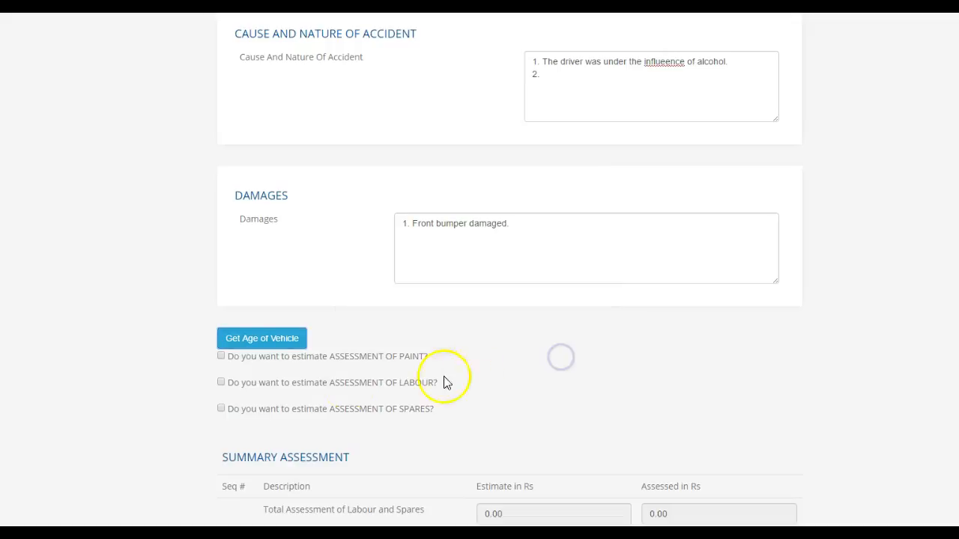
pyautogui.click(221, 408)
# - Set spares depreciation to 25% and add Front Bumper estimated 1000, assessed 900
pyautogui.scroll(-1, 322, 402)
pyautogui.scroll(-2, 322, 401)
pyautogui.moveTo(484, 323); pyautogui.dragTo(417, 327)
pyautogui.write('25')
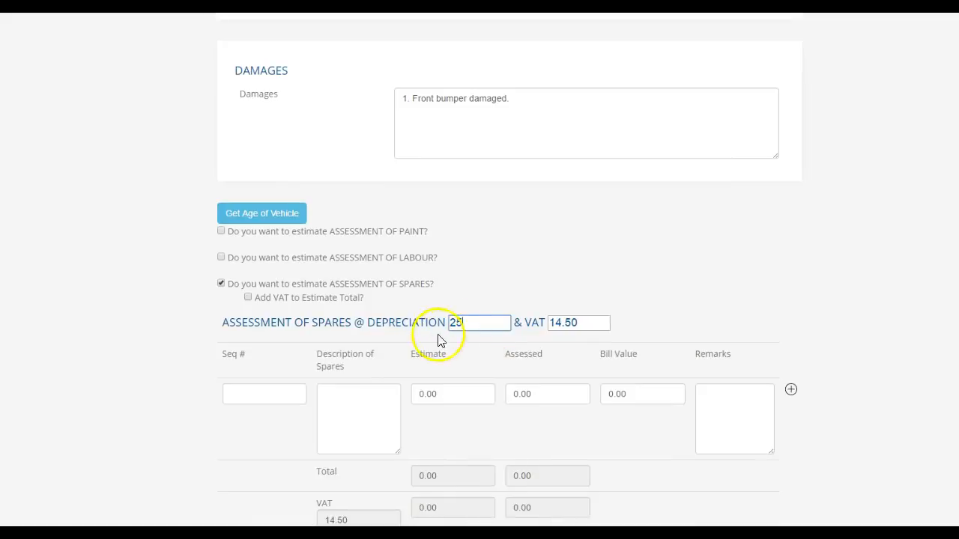
pyautogui.click(379, 407)
pyautogui.write('Front Bum')
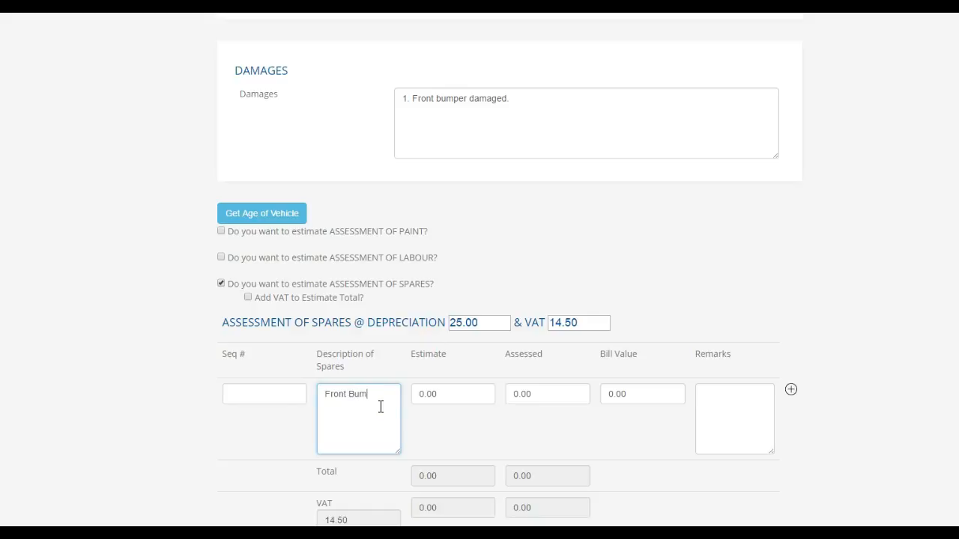
pyautogui.write('per')
pyautogui.press('Tab')
pyautogui.write('1000')
pyautogui.press('Tab')
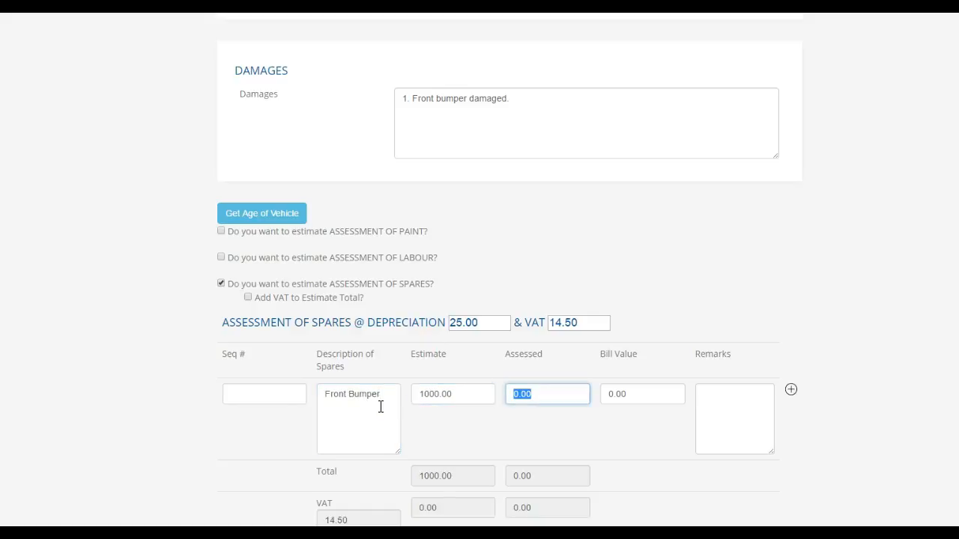
pyautogui.write('900')
pyautogui.press('Tab')
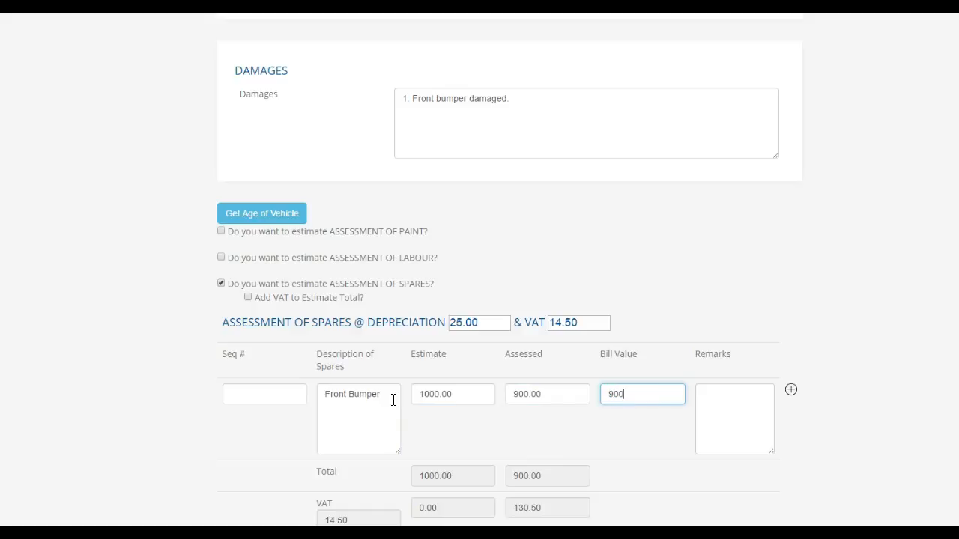
pyautogui.press('Tab')
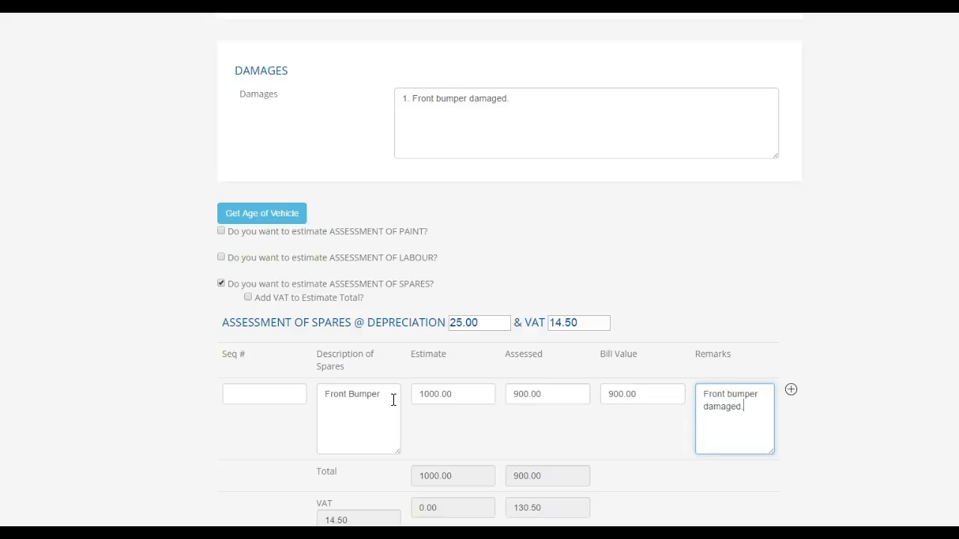
# - Add a second spare, Head Light, estimated 2000 and marked not damaged
pyautogui.click(790, 391)
pyautogui.scroll(-1, 624, 416)
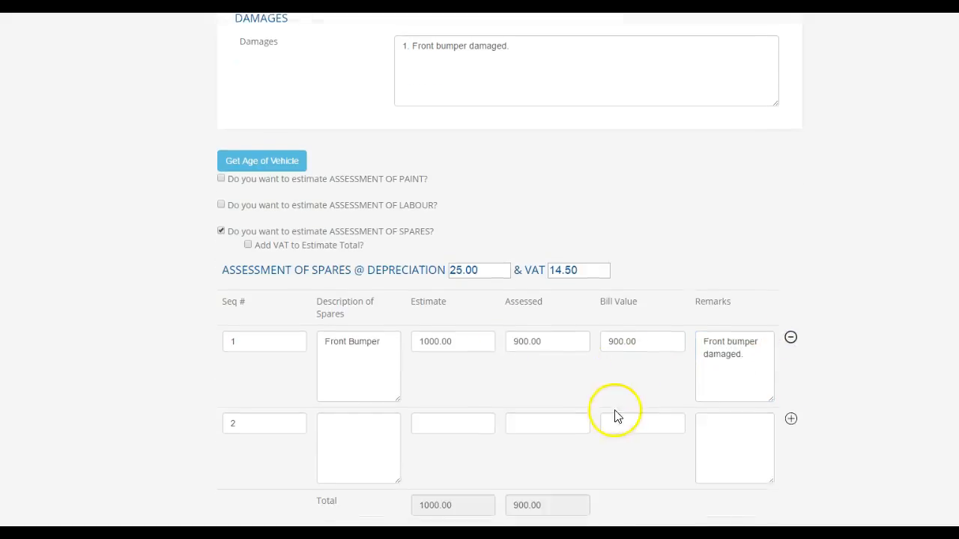
pyautogui.click(368, 435)
pyautogui.write('Head Light')
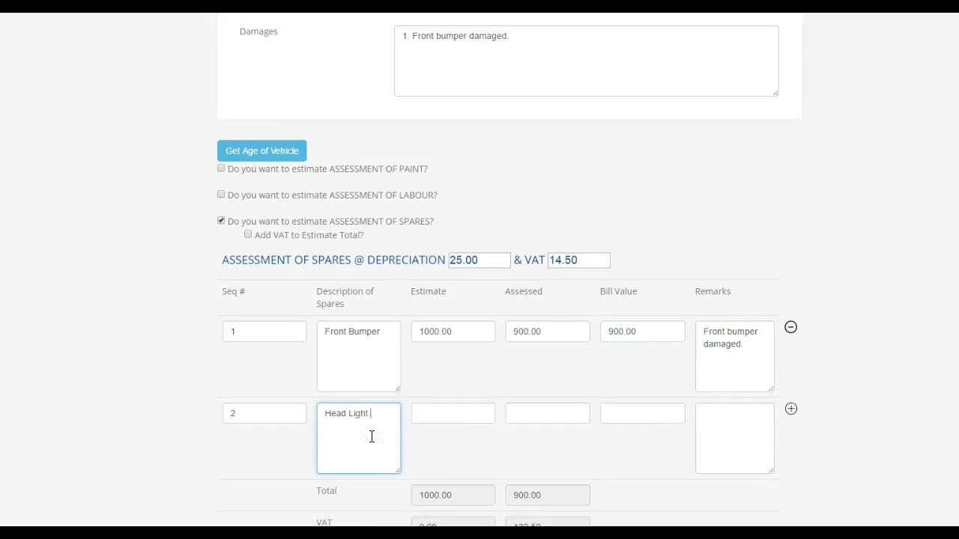
pyautogui.press('Tab')
pyautogui.write('am')
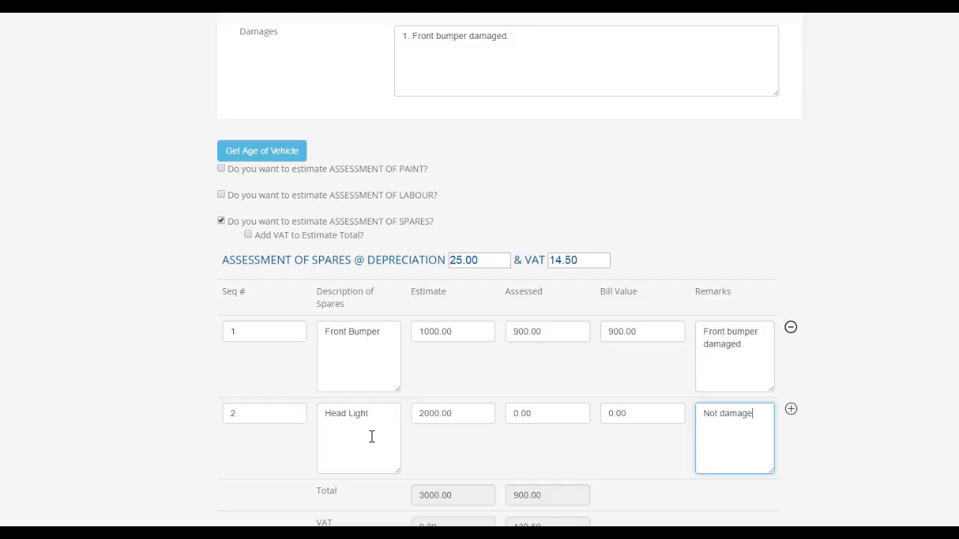
pyautogui.scroll(-3, 370, 425)
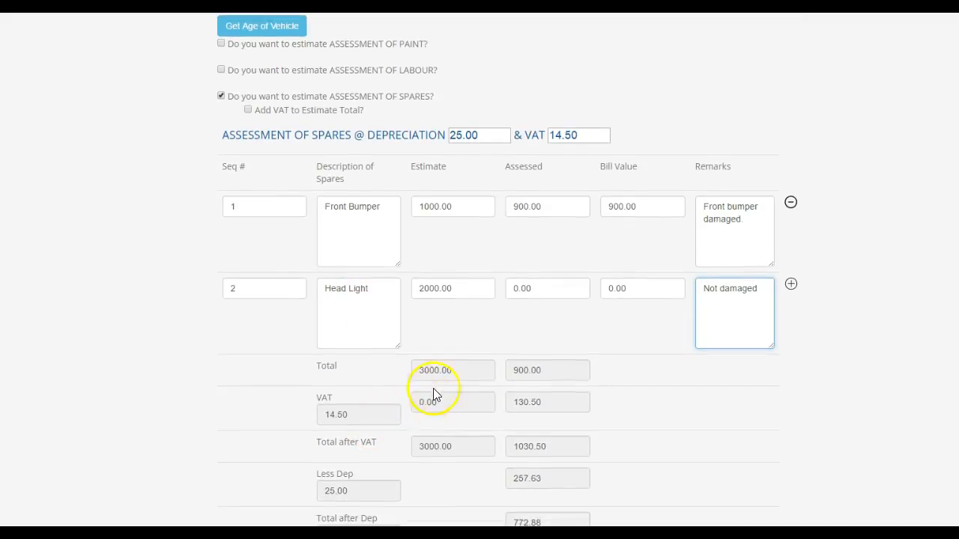
pyautogui.press('Tab')
pyautogui.press('Tab')
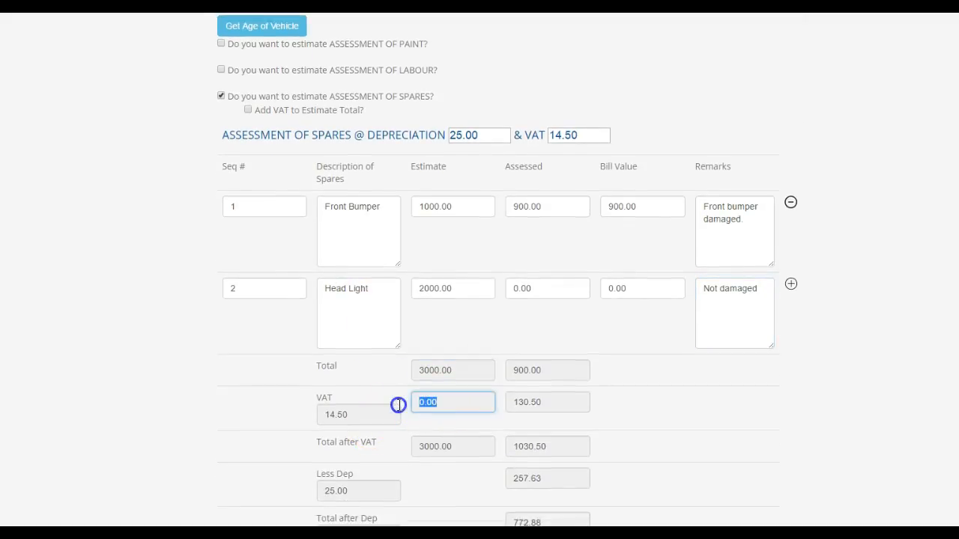
pyautogui.press('Tab')
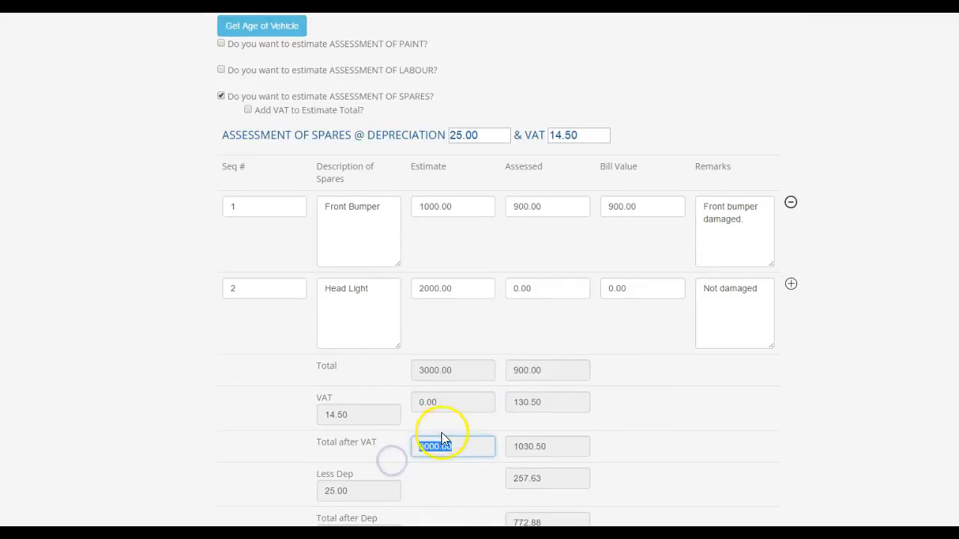
# - Leave Add VAT off for the spares estimate total and add another depreciation section
pyautogui.scroll(-1, 442, 432)
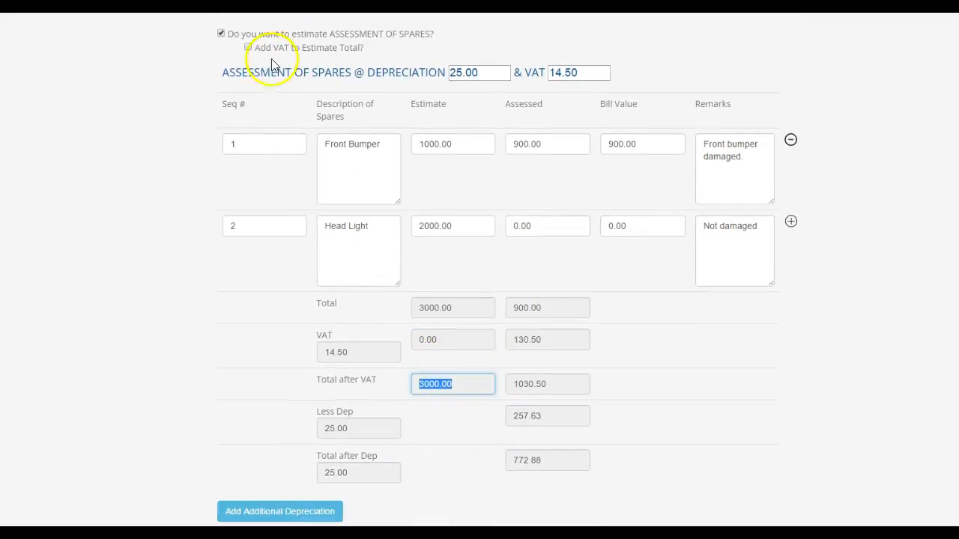
pyautogui.click(248, 48)
pyautogui.click(438, 341)
pyautogui.moveTo(440, 343); pyautogui.dragTo(415, 345)
pyautogui.click(248, 49)
pyautogui.press('Tab')
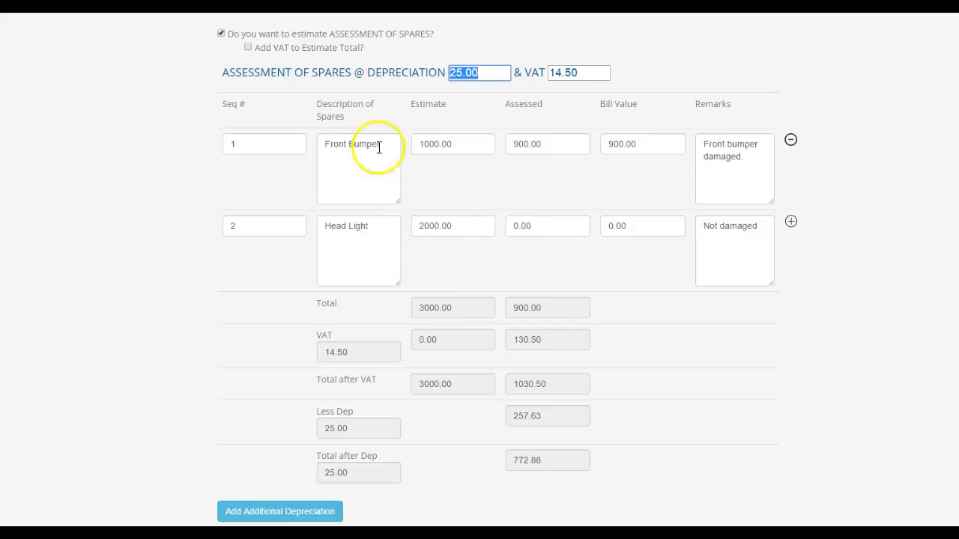
pyautogui.click(290, 514)
# - Set the new section's depreciation to 0 and enter the first spare: 3000, 2500, 2500
pyautogui.scroll(-2, 352, 421)
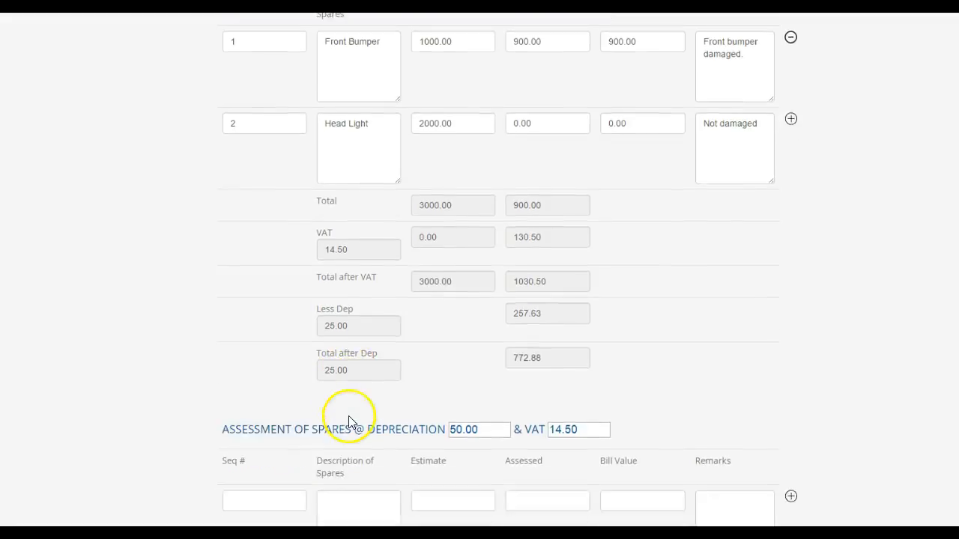
pyautogui.scroll(-5, 348, 422)
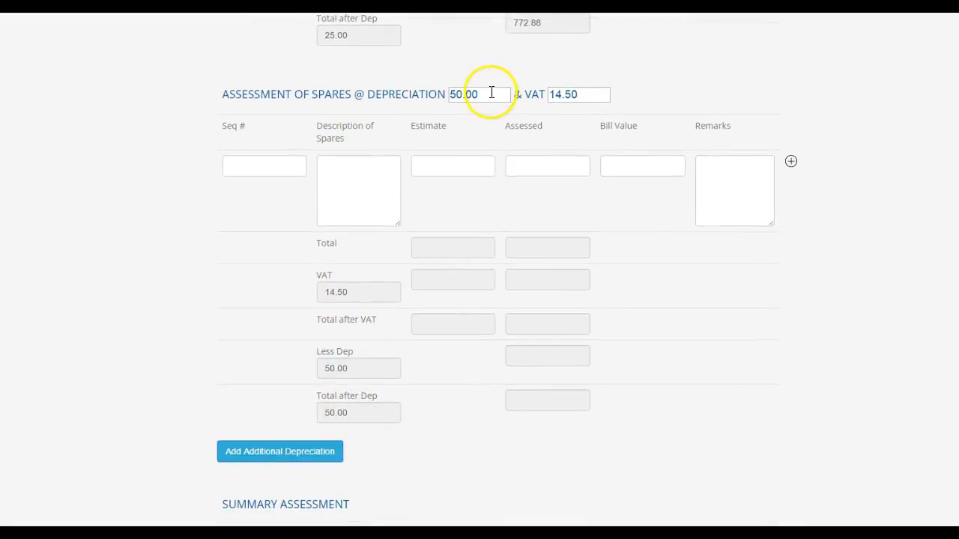
pyautogui.doubleClick(491, 92)
pyautogui.write('0')
pyautogui.press('Tab')
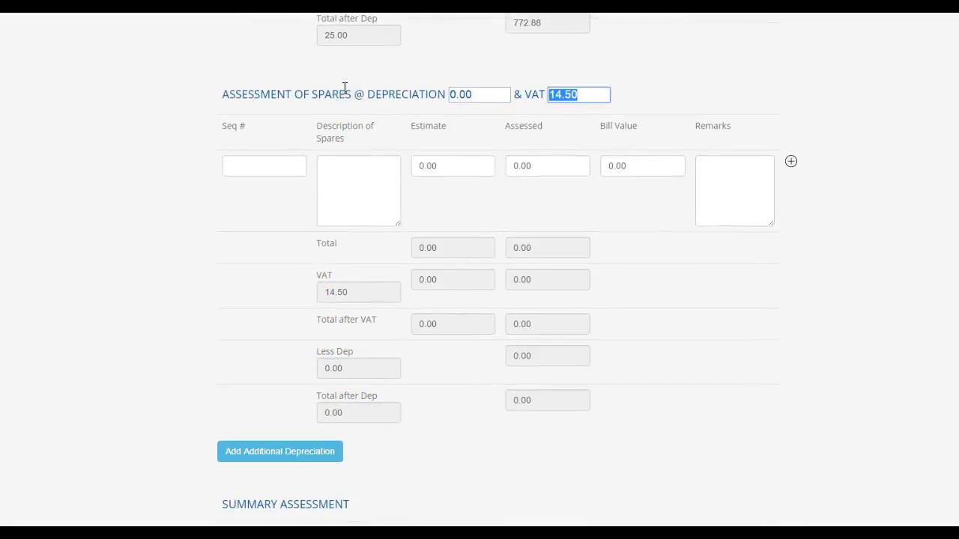
pyautogui.click(356, 192)
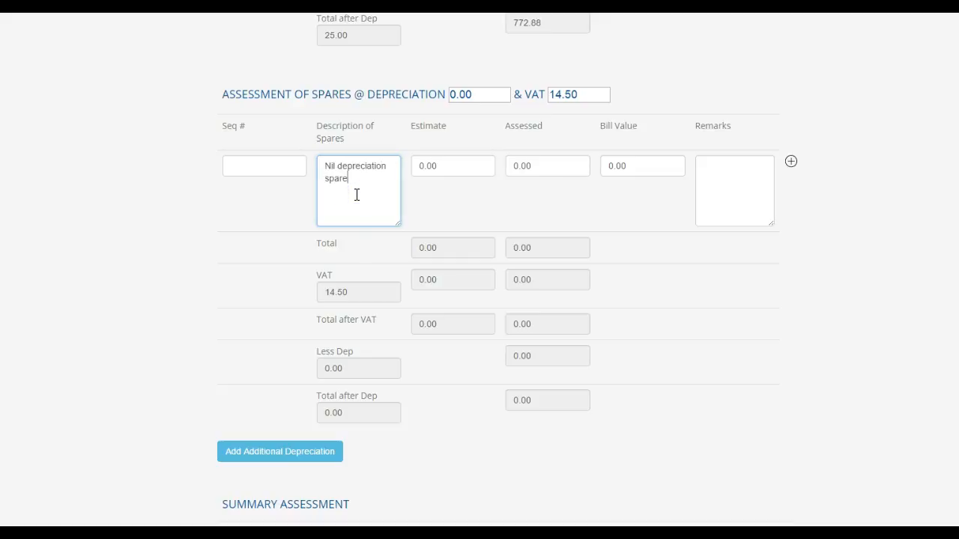
pyautogui.write('3000')
pyautogui.press('Tab')
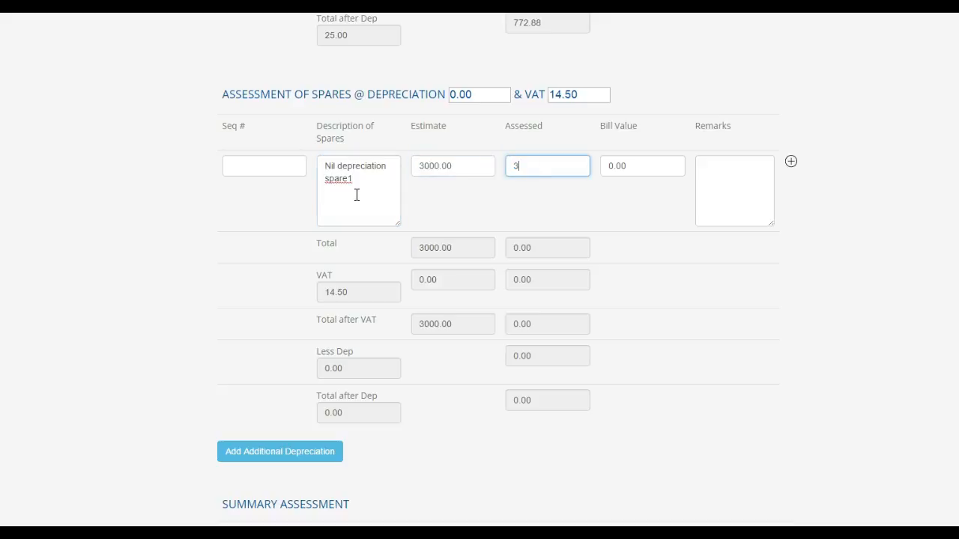
pyautogui.write('2500')
pyautogui.press('Tab')
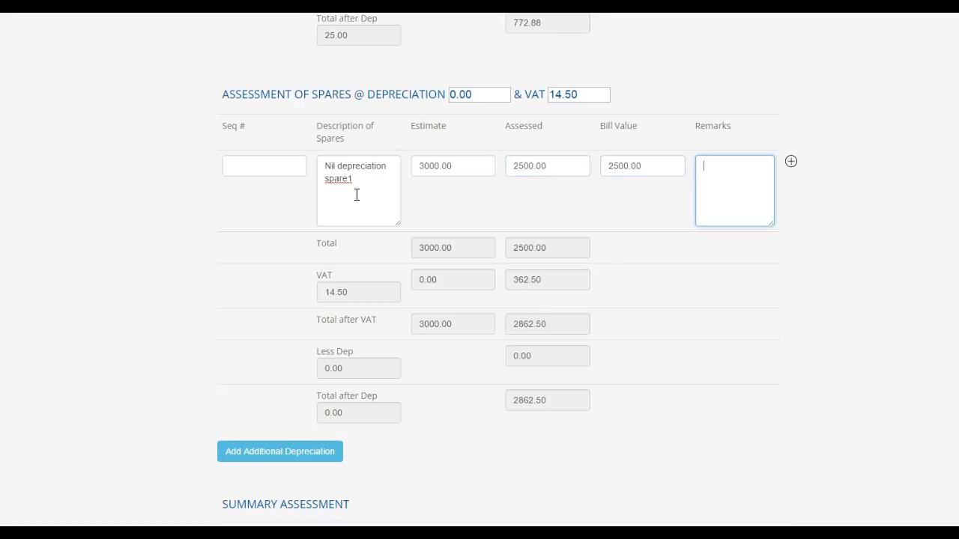
# - Add a second row, Nil Depreciation spare 2, with 3455, 33, 34 and a remark
pyautogui.click(791, 162)
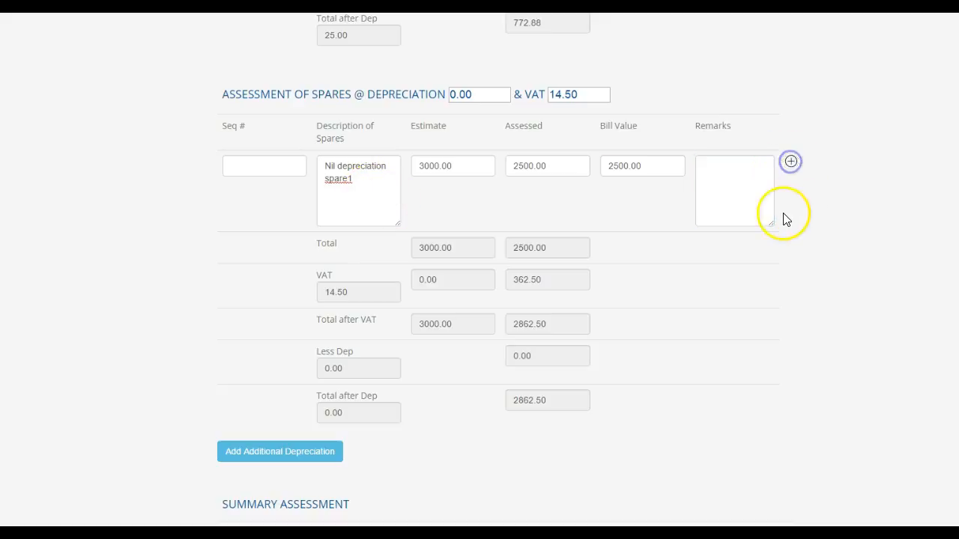
pyautogui.click(357, 254)
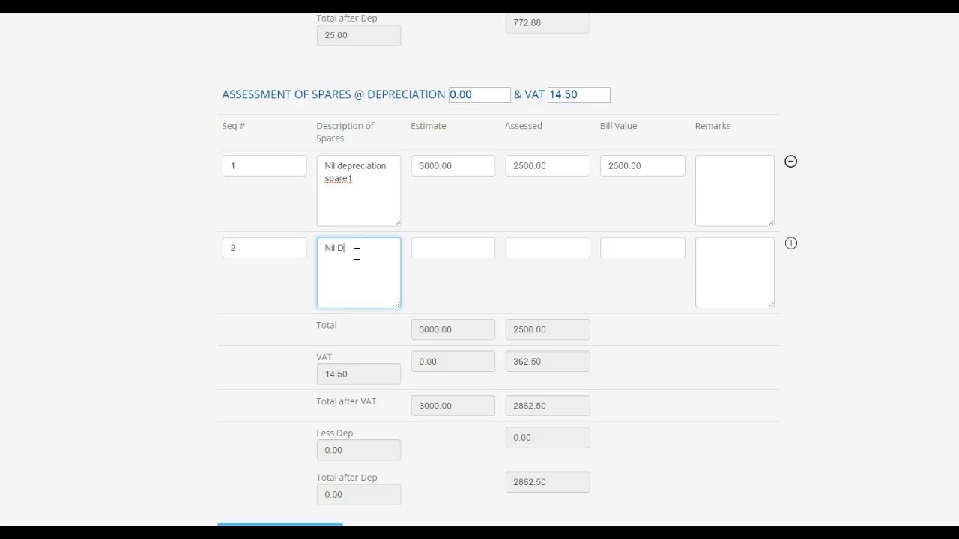
pyautogui.write('Nil Depreciation spare 2')
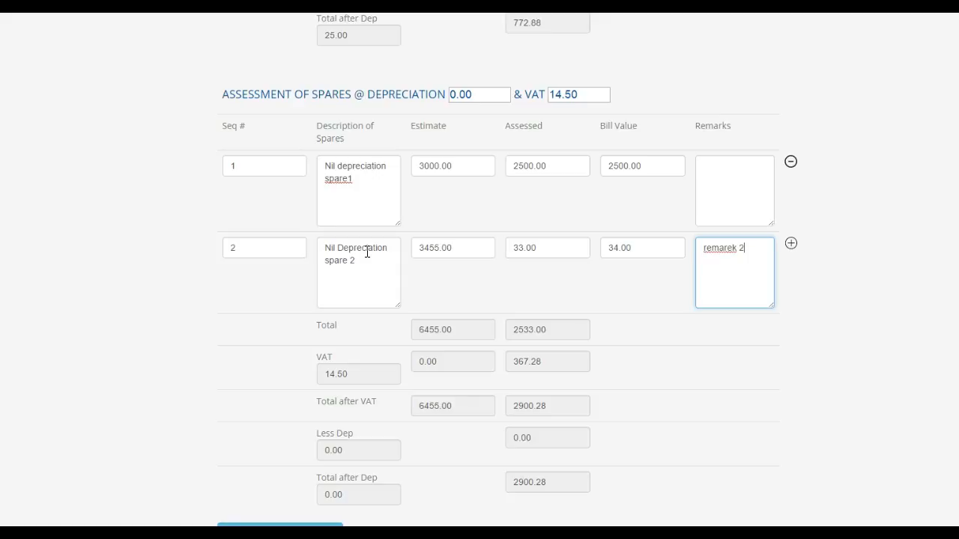
pyautogui.scroll(-3, 386, 257)
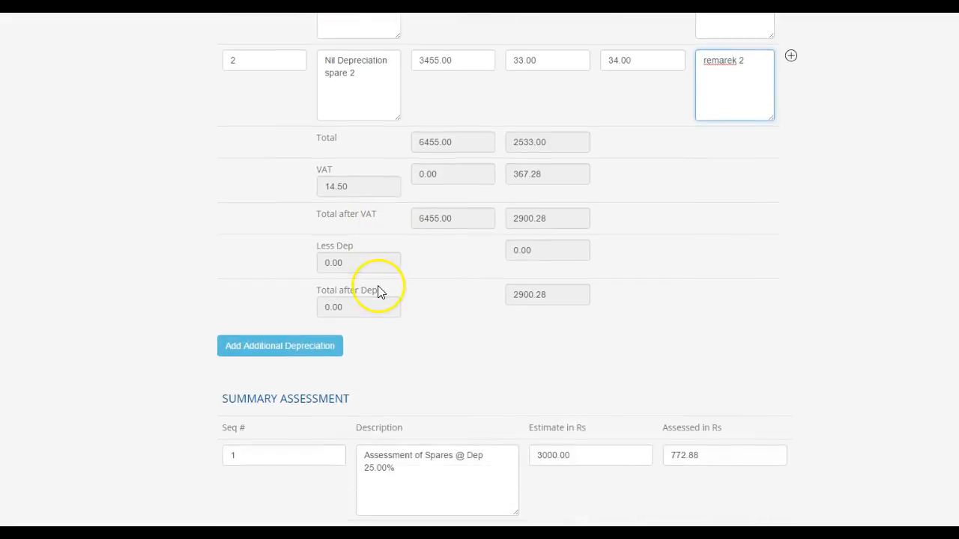
pyautogui.scroll(-1, 374, 295)
pyautogui.scroll(-1, 375, 304)
pyautogui.scroll(6, 373, 299)
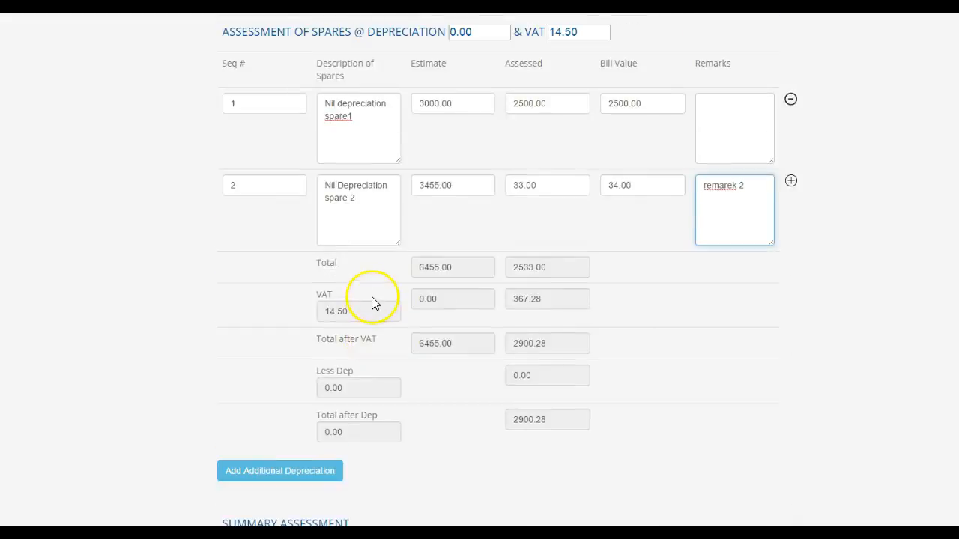
pyautogui.scroll(5, 373, 297)
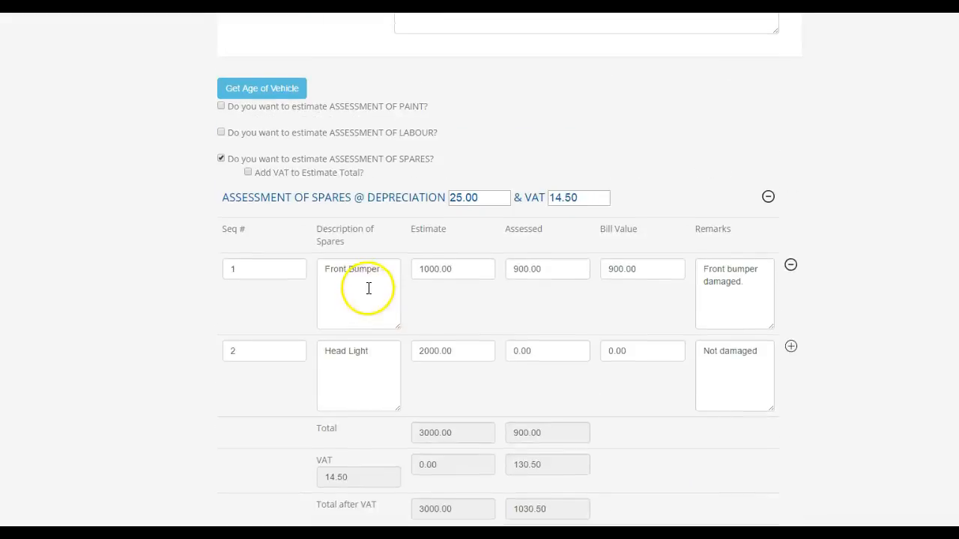
# - Enable the labour assessment and add Labour 1: estimate 1000, assessed 800, bill 800, remark1
pyautogui.click(221, 195)
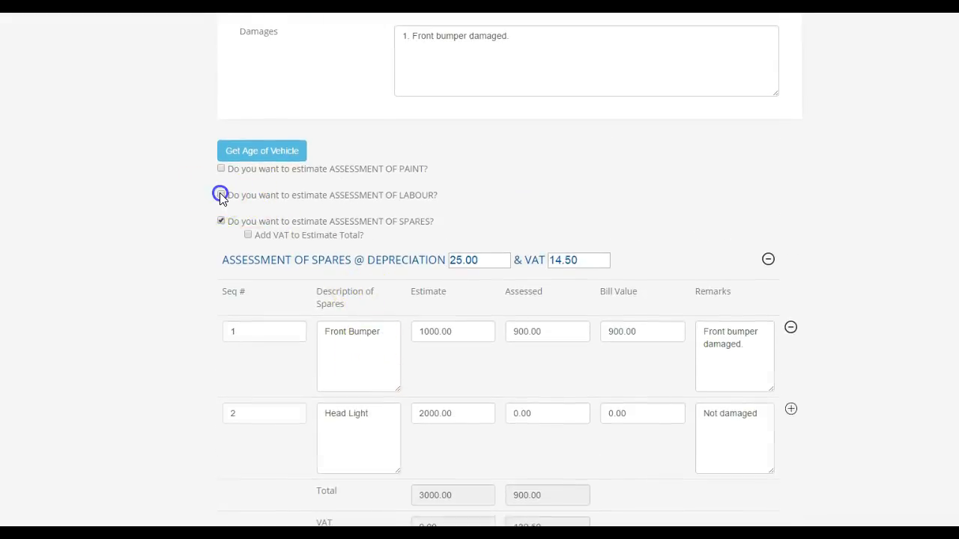
pyautogui.click(274, 234)
pyautogui.click(359, 240)
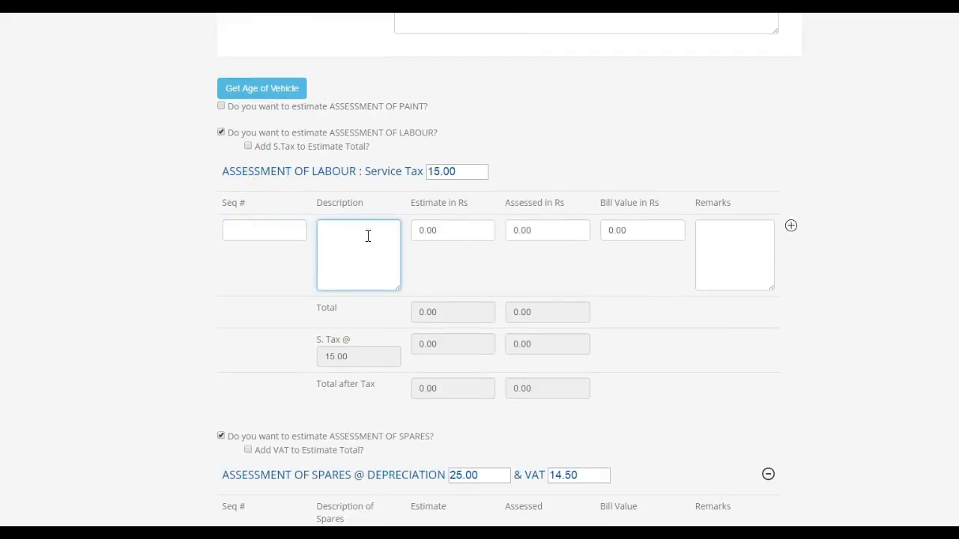
pyautogui.press('Tab')
pyautogui.write('1000')
pyautogui.press('Tab')
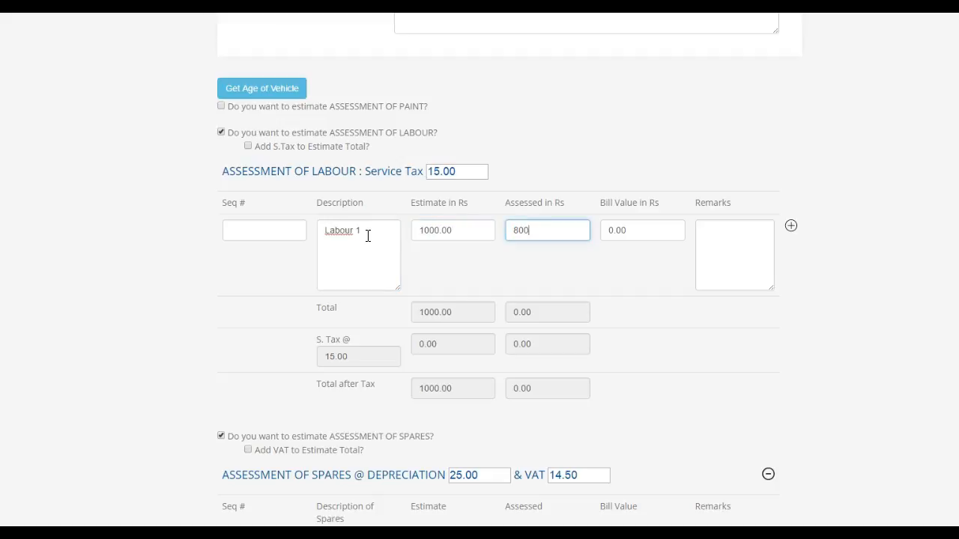
pyautogui.press('Tab')
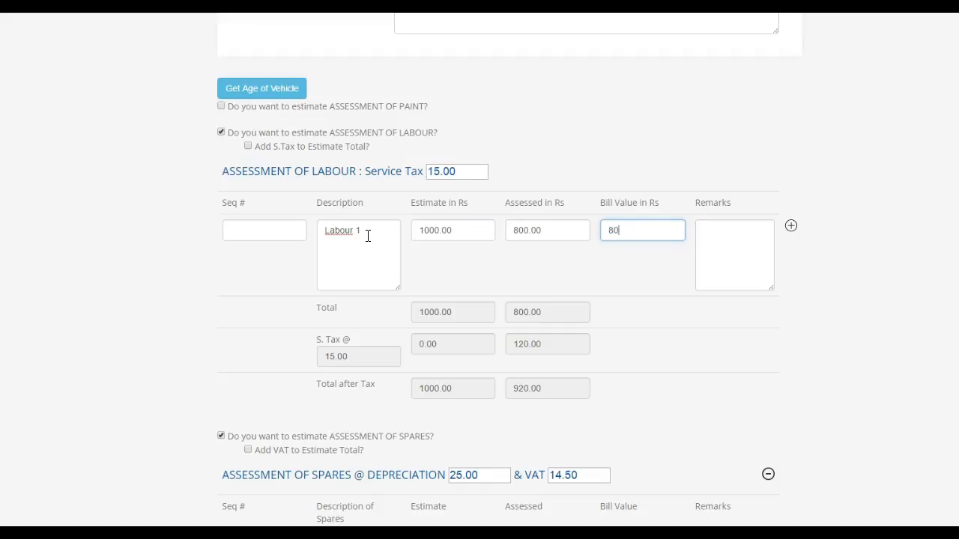
pyautogui.press('Tab')
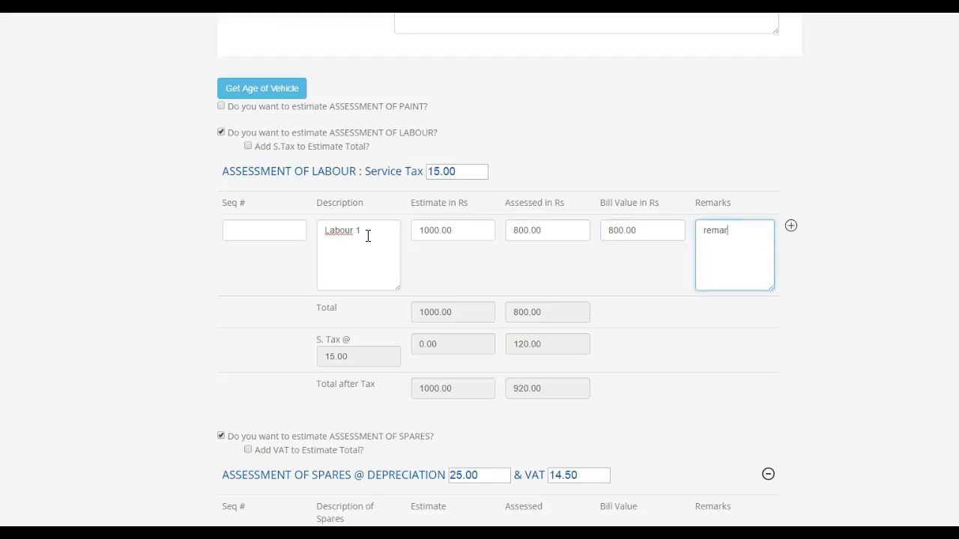
pyautogui.write('remark1')
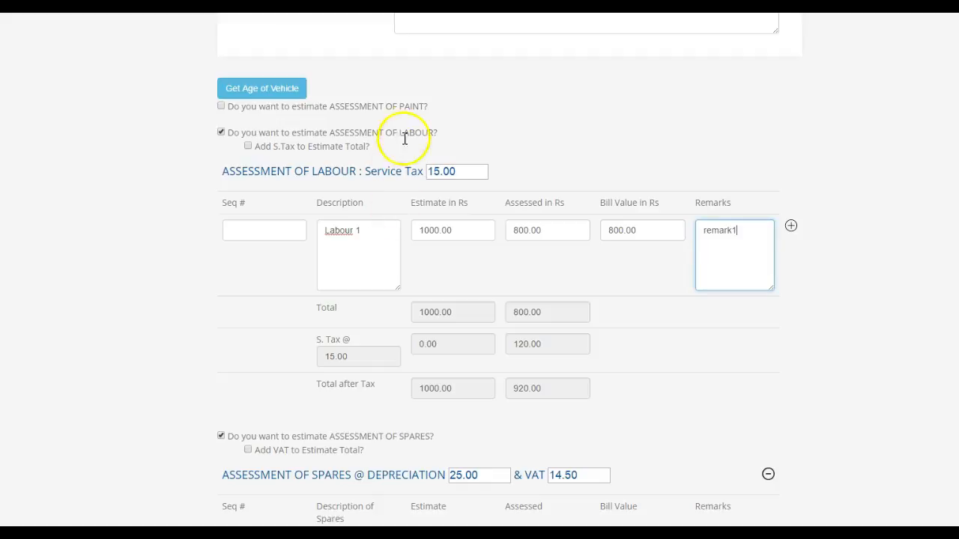
# - Add Labour 2 with 2000.00, 700.00 and a remark
pyautogui.click(790, 225)
pyautogui.click(367, 335)
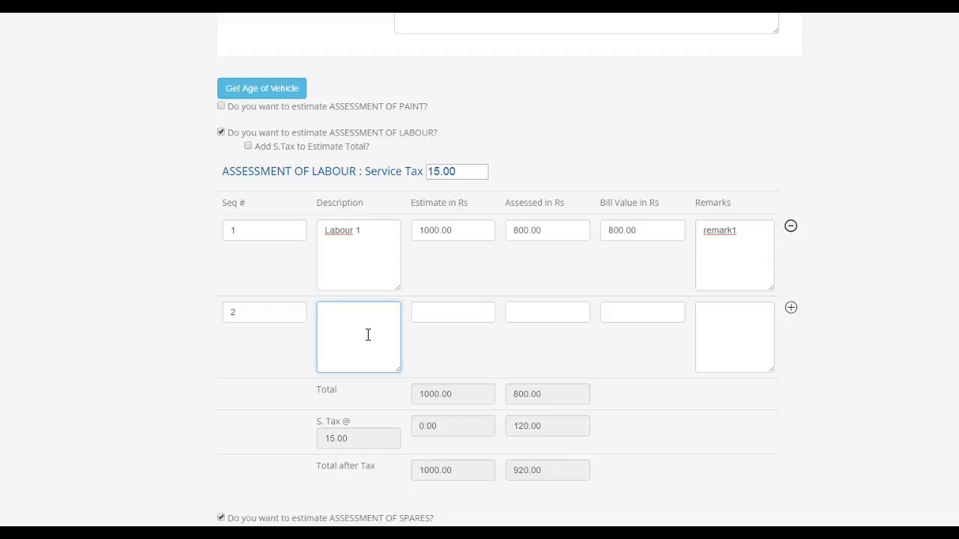
pyautogui.write('L')
pyautogui.write('abour 2')
pyautogui.press('Tab')
pyautogui.write('2000.00')
pyautogui.press('Tab')
pyautogui.write('700.00')
pyautogui.press('Tab')
pyautogui.press('Tab')
pyautogui.write('rem')
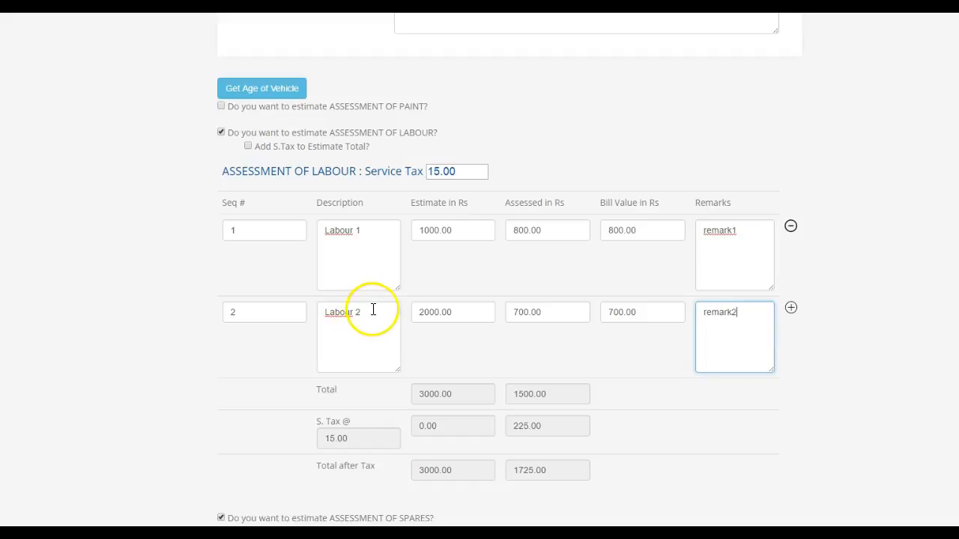
# - Leave service tax out of the labour estimate total and enable the paint assessment
pyautogui.scroll(-1, 383, 294)
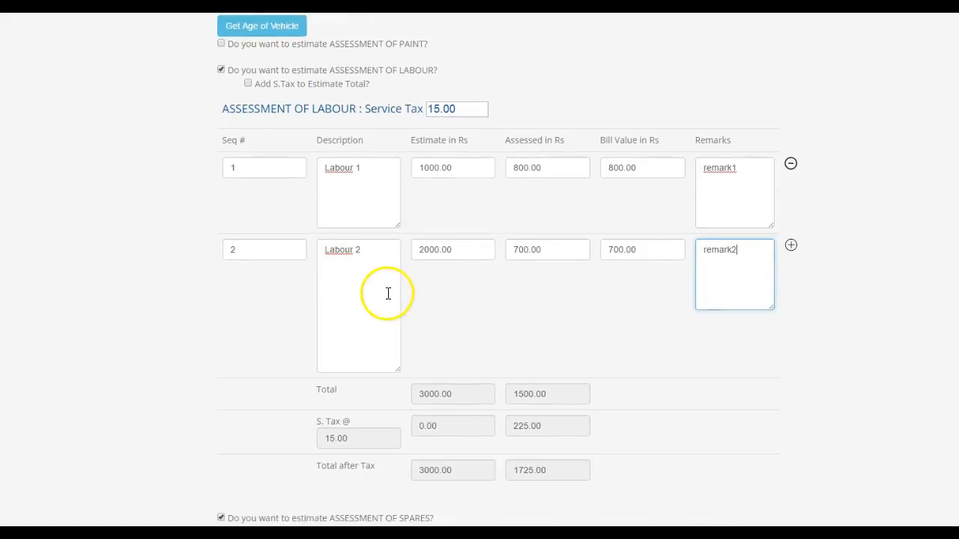
pyautogui.click(248, 84)
pyautogui.moveTo(472, 426); pyautogui.dragTo(388, 426)
pyautogui.click(249, 83)
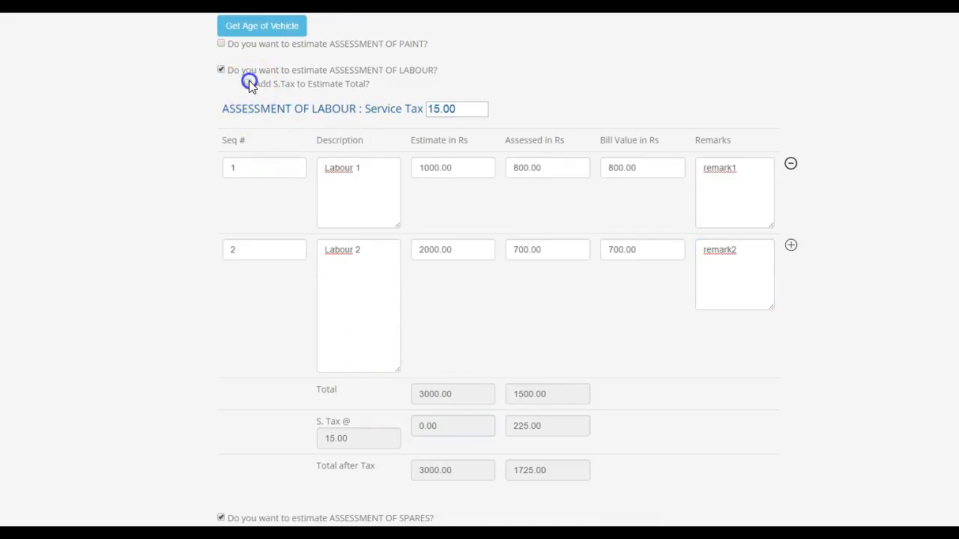
pyautogui.scroll(3, 337, 216)
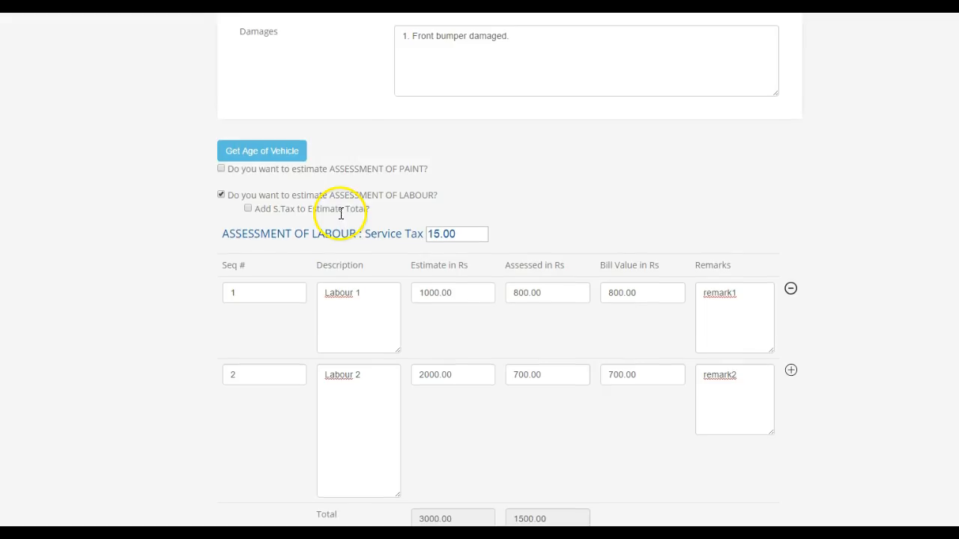
pyautogui.click(221, 169)
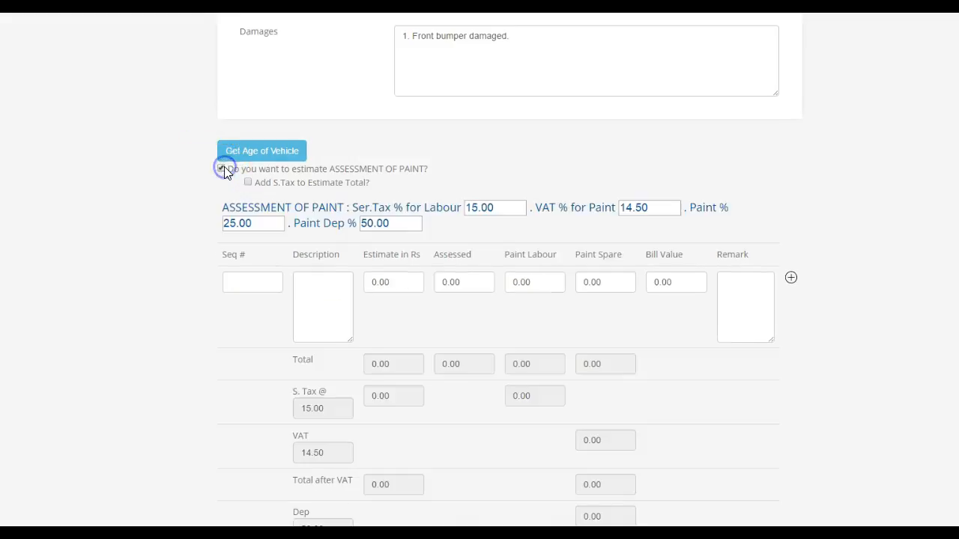
# - Set labour service tax 15.00, paint VAT 14.50, paint 25.00% and paint depreciation 50.00%
pyautogui.scroll(-3, 313, 212)
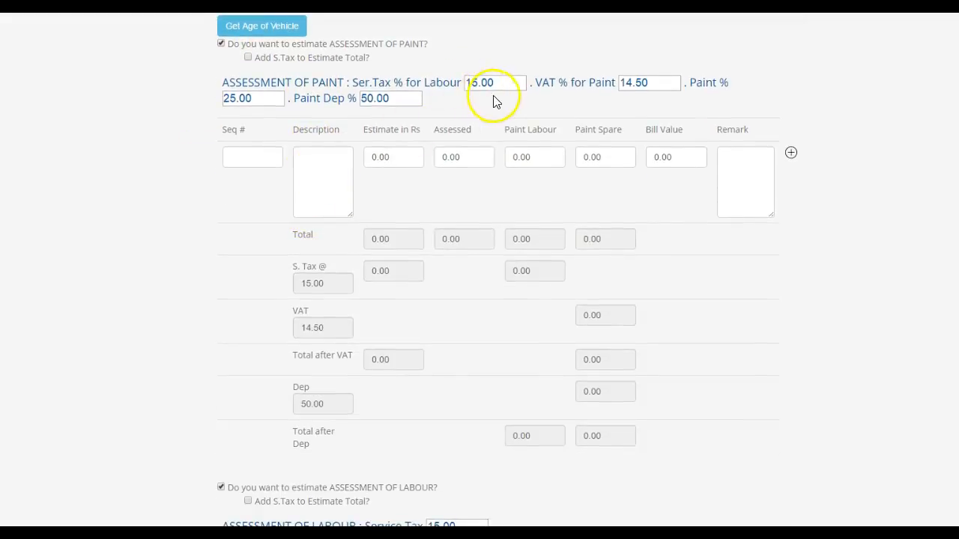
pyautogui.moveTo(503, 84); pyautogui.dragTo(446, 74)
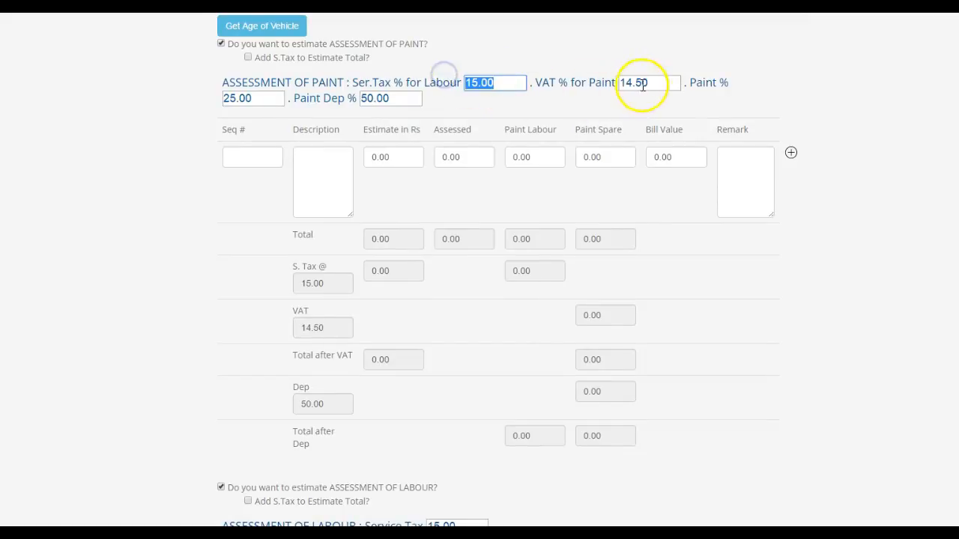
pyautogui.moveTo(649, 84); pyautogui.dragTo(586, 71)
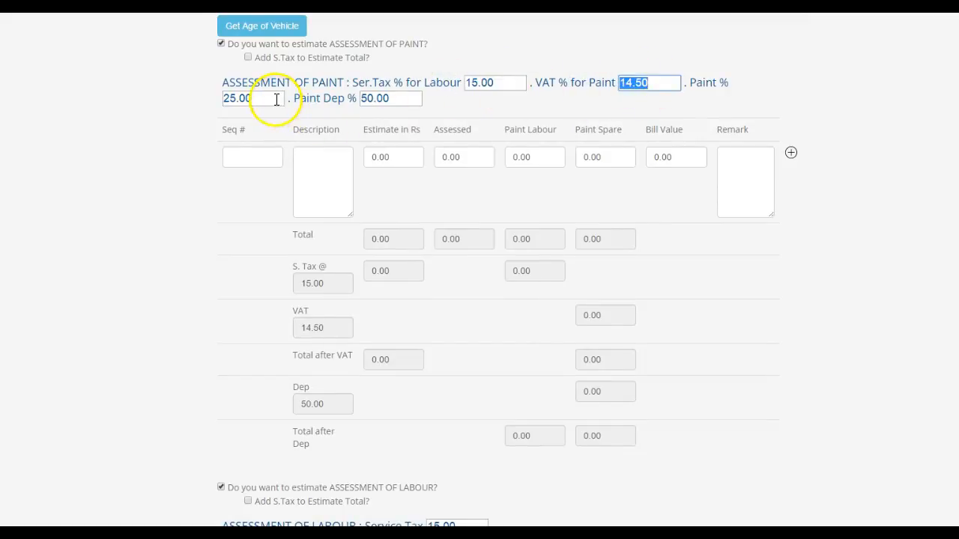
pyautogui.moveTo(276, 100); pyautogui.dragTo(203, 92)
pyautogui.moveTo(400, 101); pyautogui.dragTo(342, 99)
# - Fill the first paint row: 'Painting front bumper', estimate 1000, assessed 800, 500, remark 'paint1'
pyautogui.click(247, 157)
pyautogui.click(307, 158)
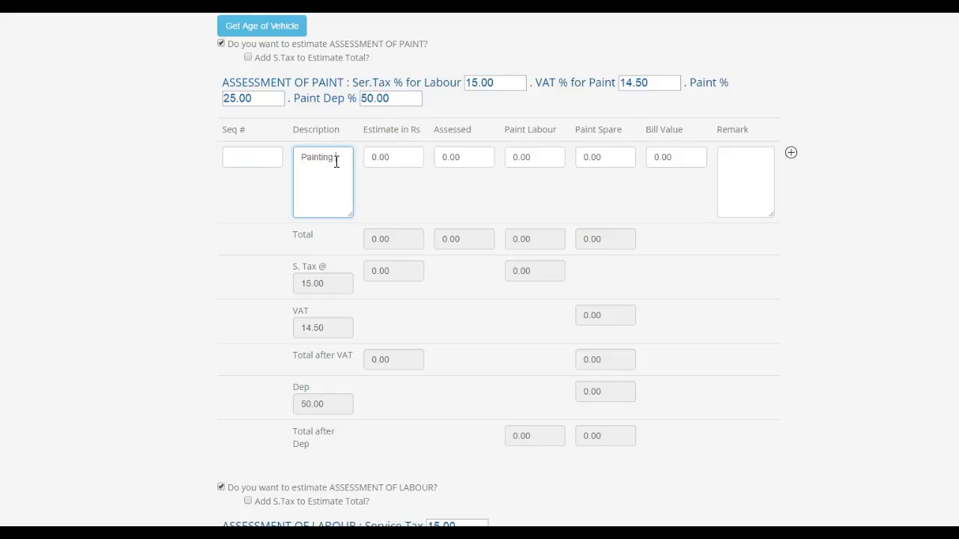
pyautogui.write('Painting front bumper')
pyautogui.press('Tab')
pyautogui.write('10')
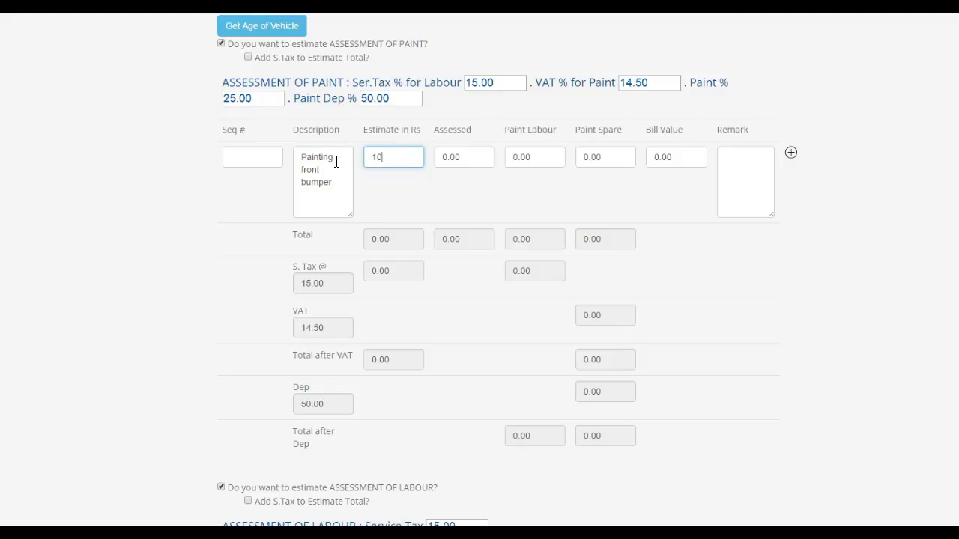
pyautogui.write('00')
pyautogui.press('Tab')
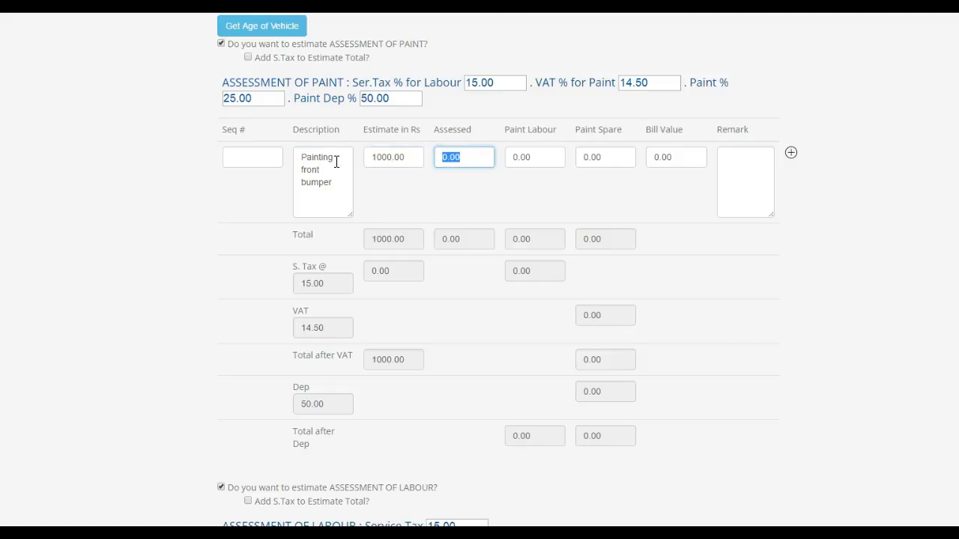
pyautogui.write('800')
pyautogui.press('Tab')
pyautogui.press('Tab')
pyautogui.press('Tab')
pyautogui.write('500')
pyautogui.press('Tab')
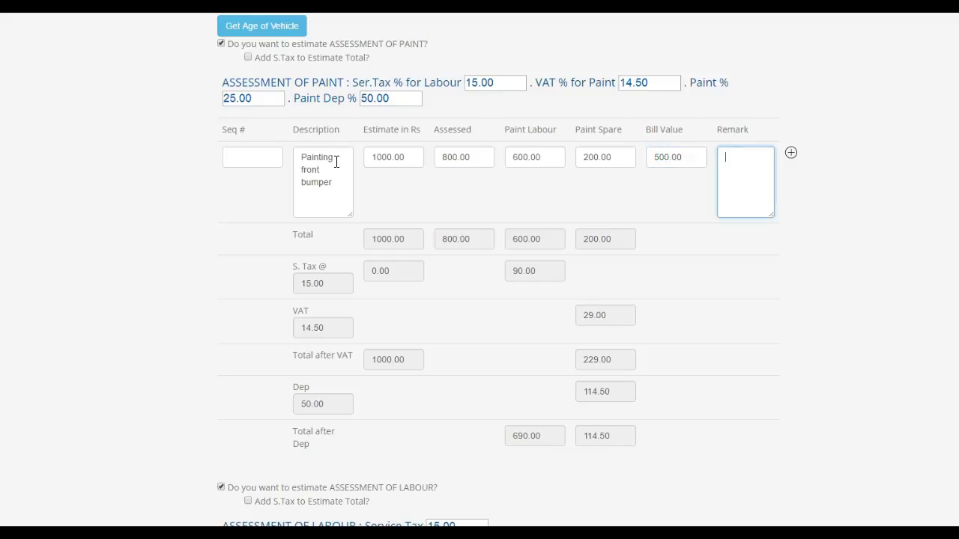
pyautogui.write('paint1')
# - Add a second paint assessment row for the back bumper
pyautogui.scroll(1, 524, 180)
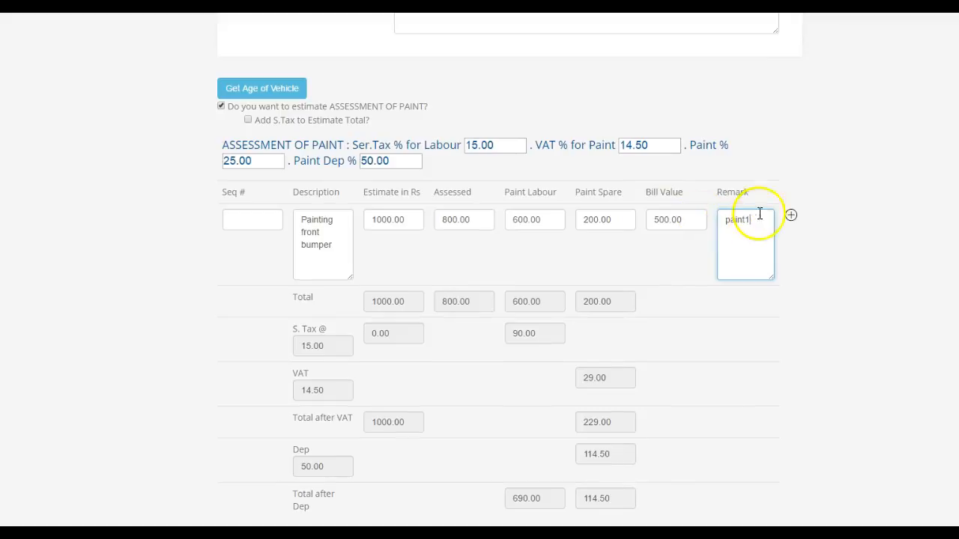
pyautogui.click(793, 216)
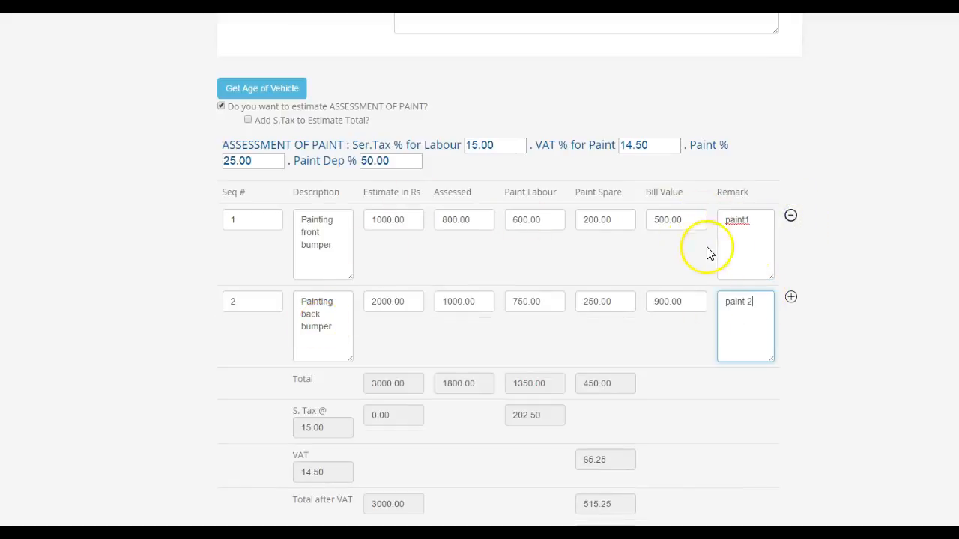
pyautogui.scroll(-15, 432, 278)
# - Add a 'Less Policy Excess' additional charge of -1000
pyautogui.scroll(-5, 430, 281)
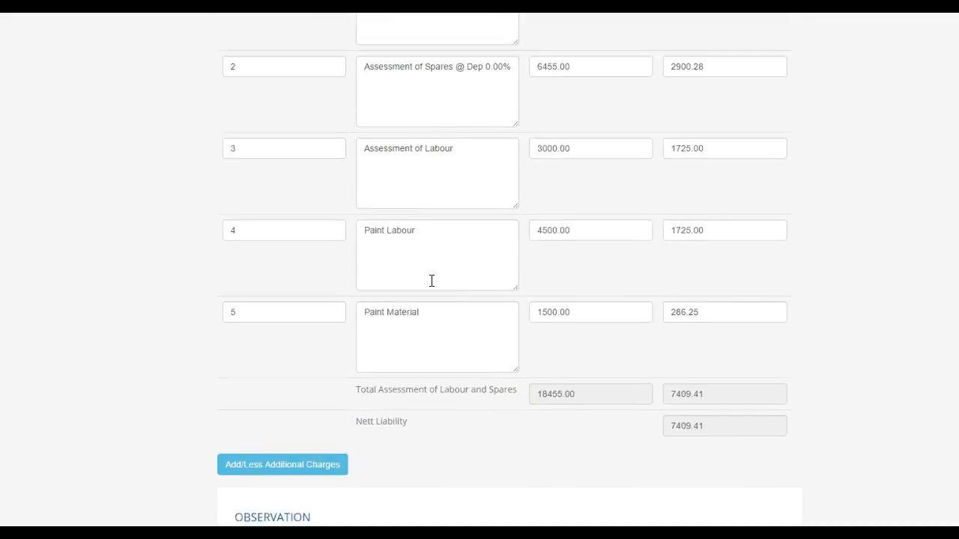
pyautogui.click(341, 300)
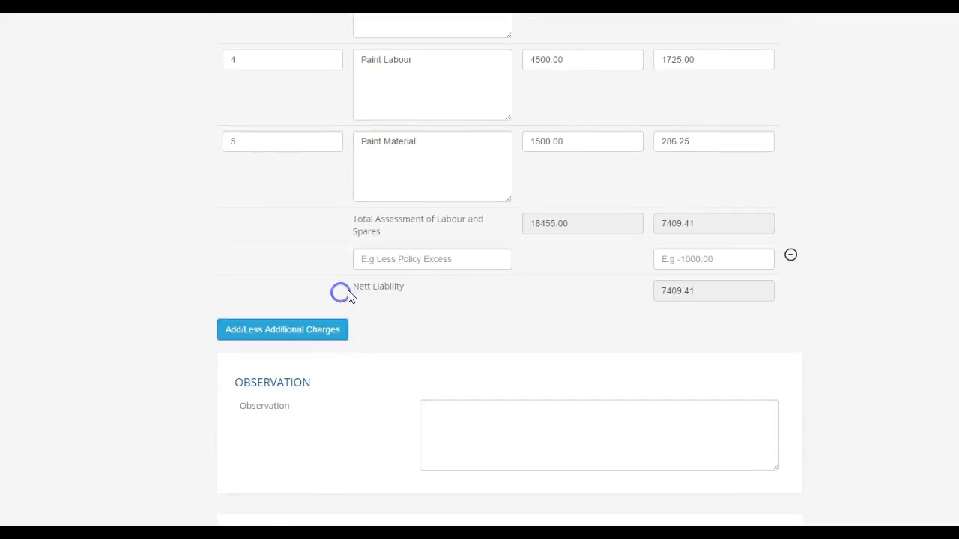
pyautogui.click(434, 259)
pyautogui.write('Less Policy Excess')
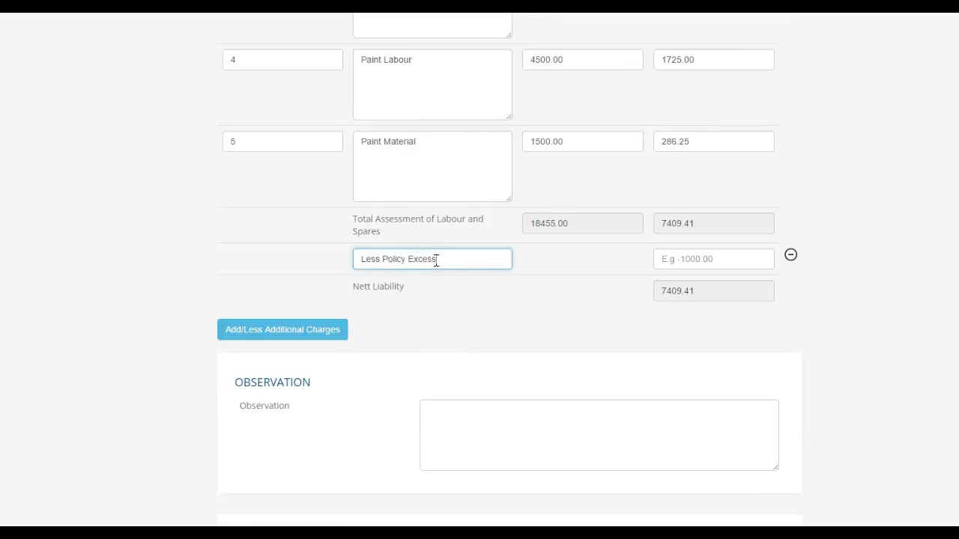
pyautogui.press('Tab')
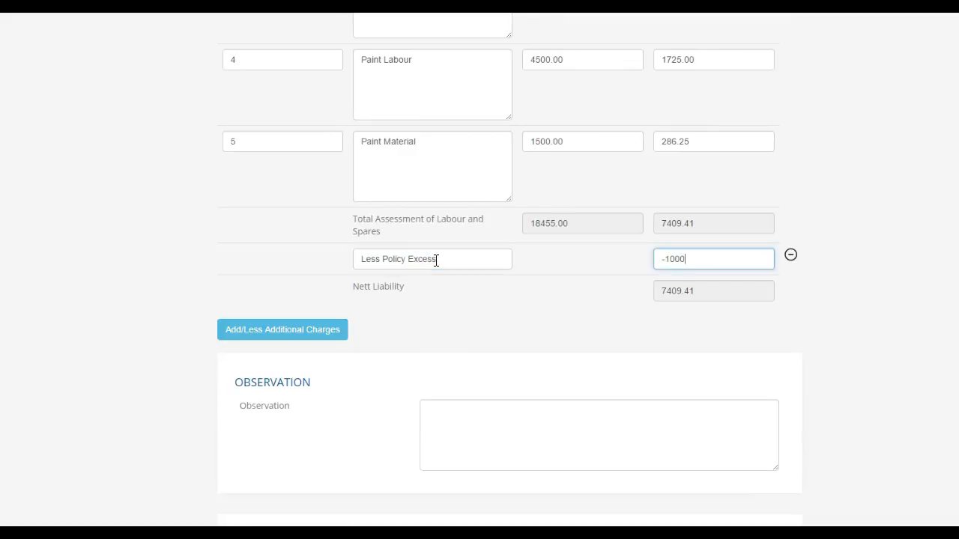
# - Add an 'Add Towing Charges' row of 2000 and recalculate Nett Liability
pyautogui.click(317, 330)
pyautogui.click(383, 290)
pyautogui.write('Add Towing Charges')
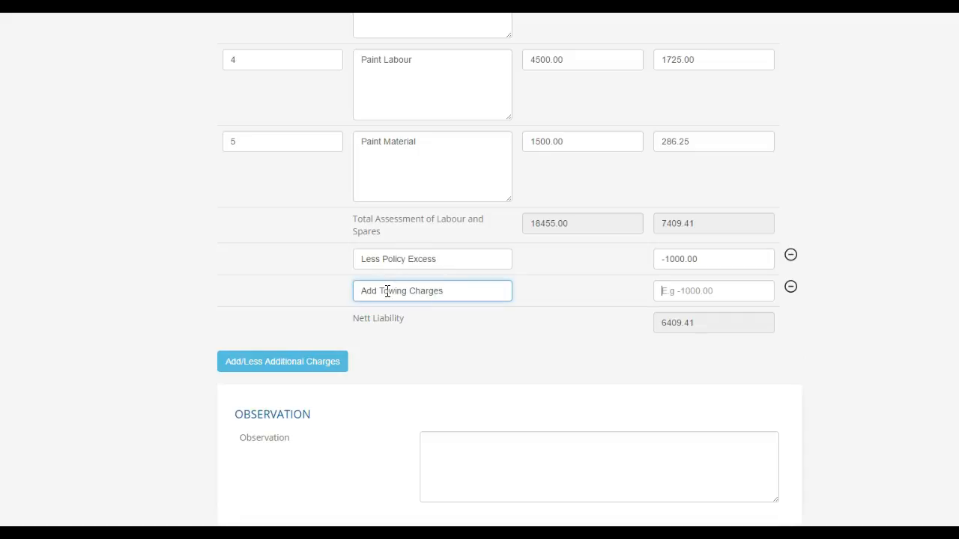
pyautogui.press('Tab')
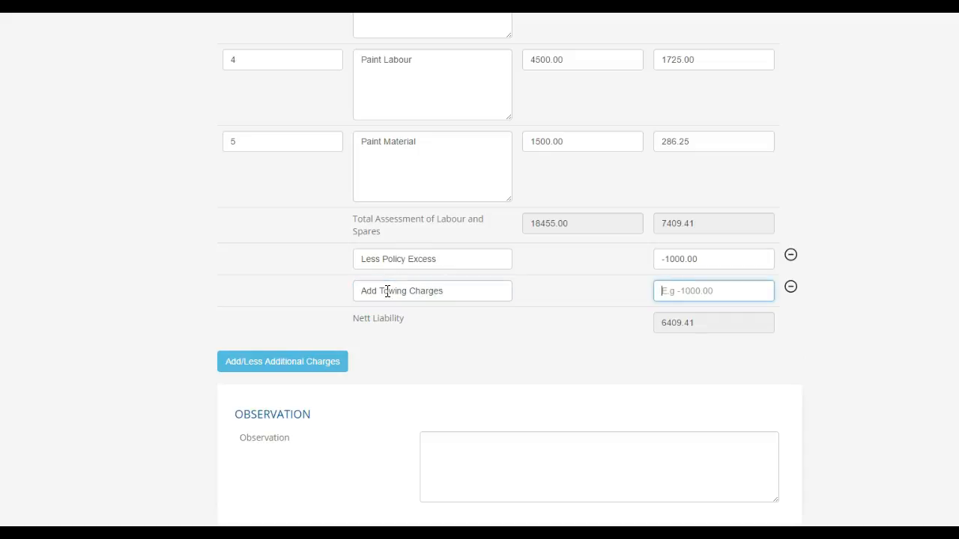
pyautogui.press('Tab')
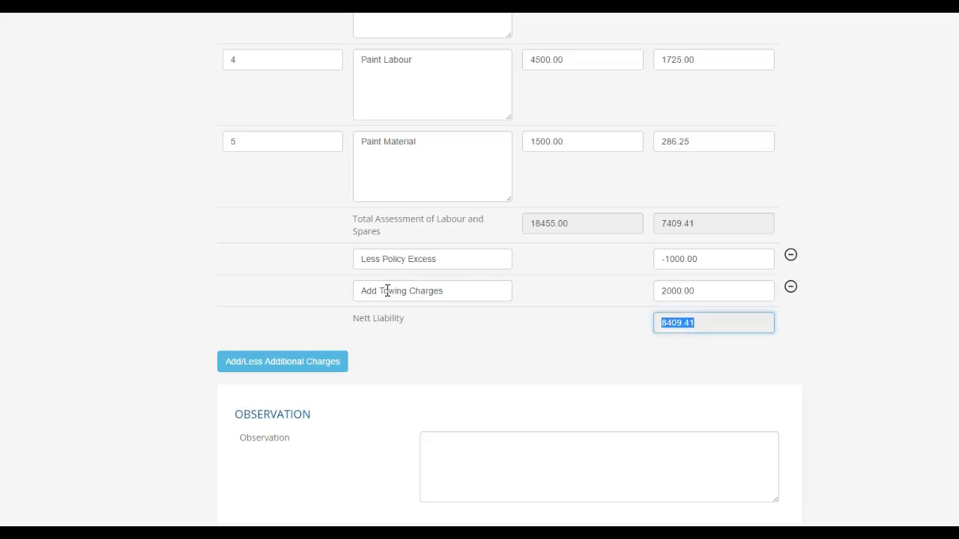
# - Add a 'Less Salvage' charge of -400 and recalculate Nett Liability
pyautogui.click(332, 367)
pyautogui.click(454, 322)
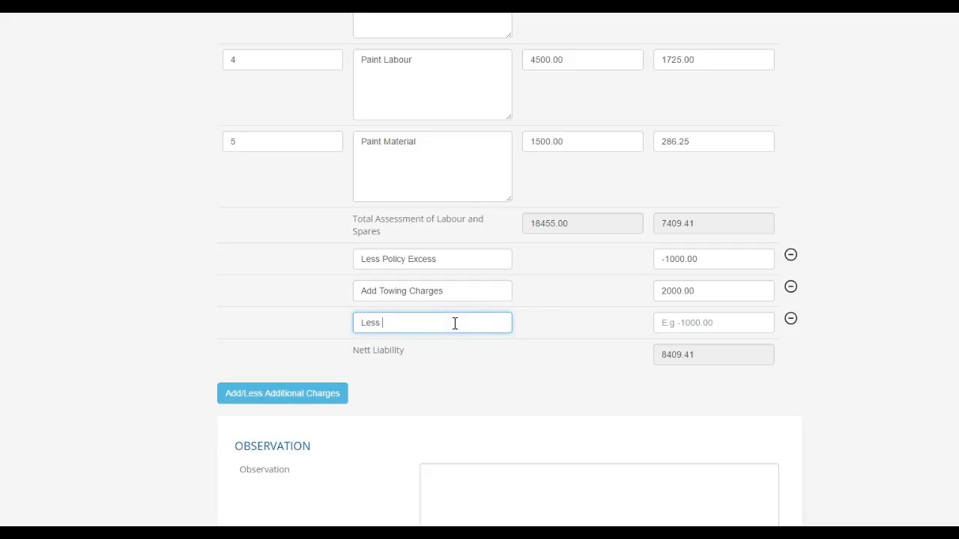
pyautogui.press('Tab')
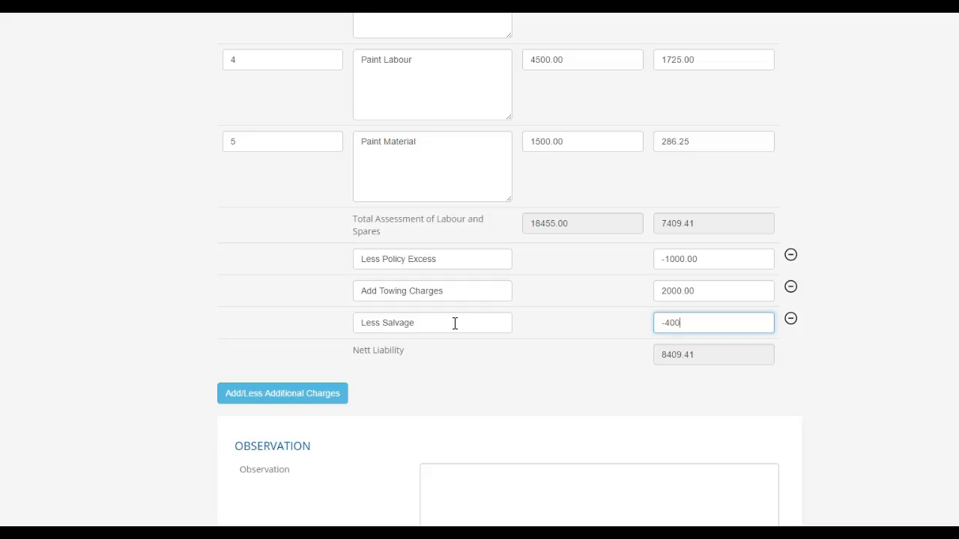
pyautogui.press('Tab')
# - Add an extra 'Less slavge' row at -380, then remove this duplicate row
pyautogui.click(329, 394)
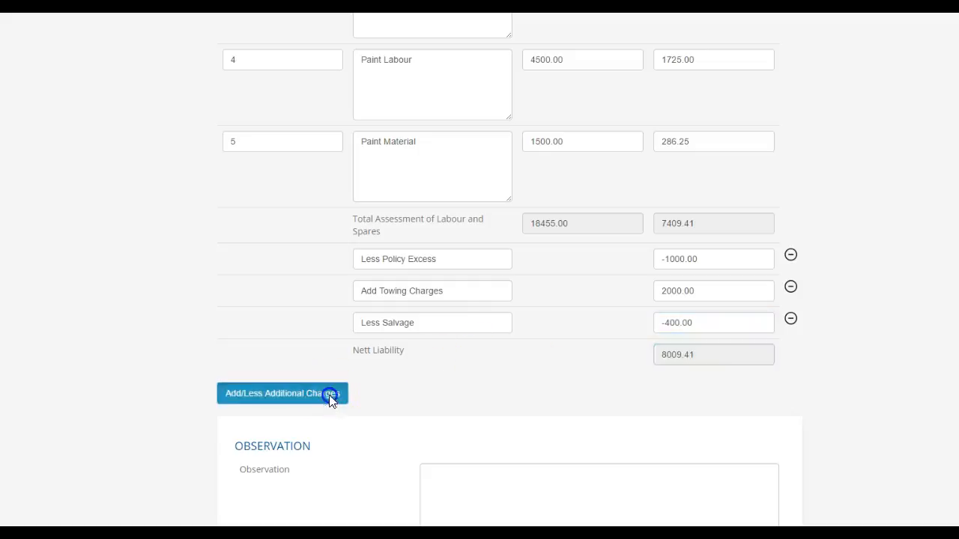
pyautogui.click(401, 354)
pyautogui.write('Less')
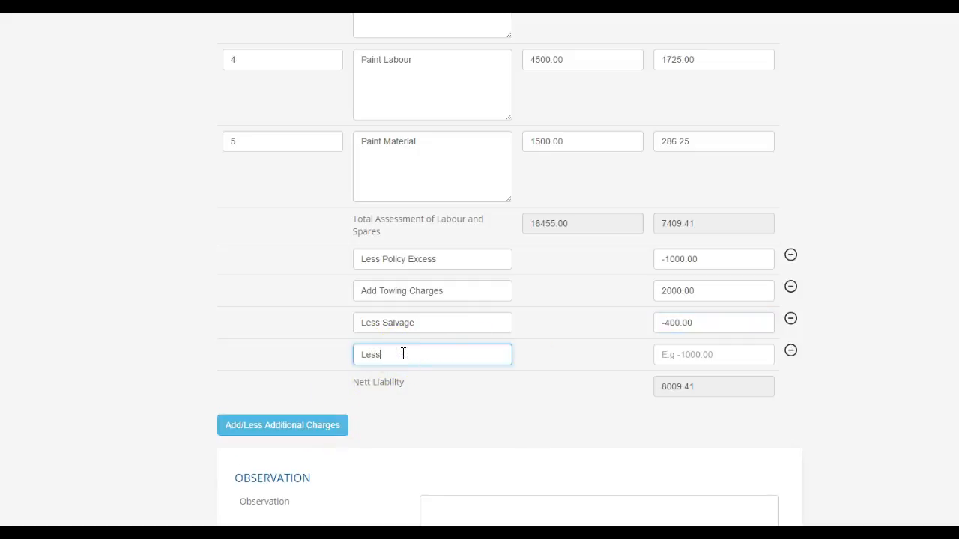
pyautogui.write(' slavge')
pyautogui.click(723, 350)
pyautogui.write('-380')
pyautogui.press('Tab')
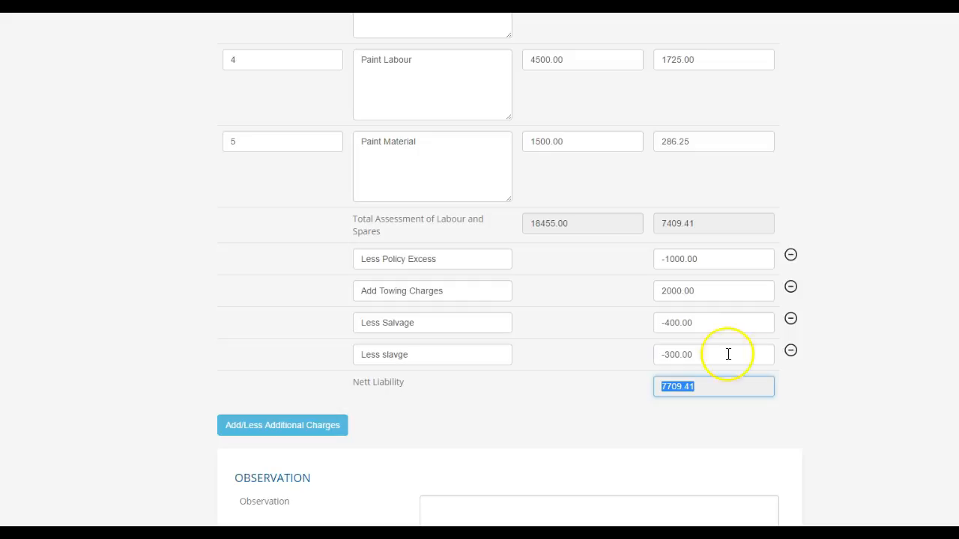
pyautogui.click(791, 350)
# - Verify the -400.00 salvage amount and the Nett Liability total of 8009.41
pyautogui.click(719, 322)
pyautogui.click(722, 356)
pyautogui.moveTo(717, 357); pyautogui.dragTo(636, 346)
pyautogui.scroll(-3, 653, 375)
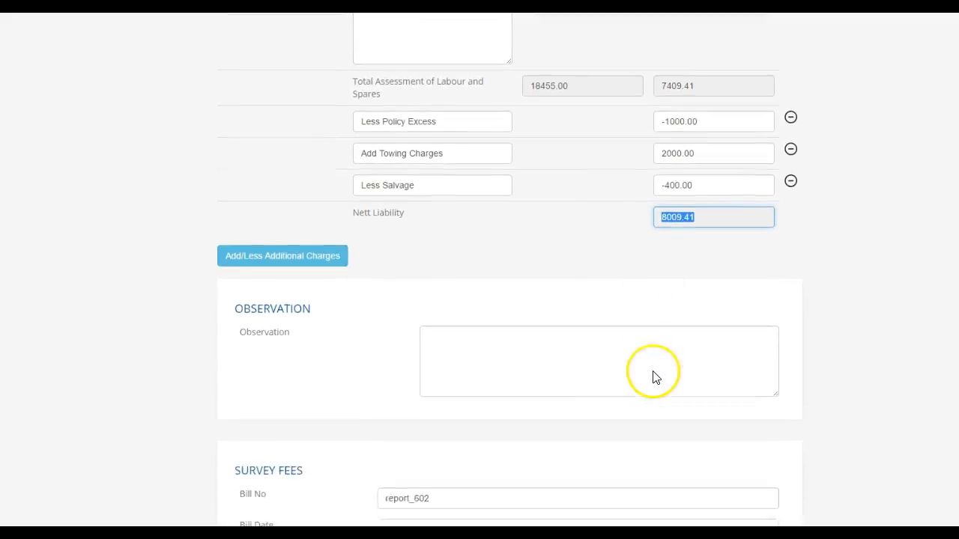
# - Enter conveyance 1000 and digital photos 500 in survey fees billing, totalling 2250
pyautogui.click(532, 235)
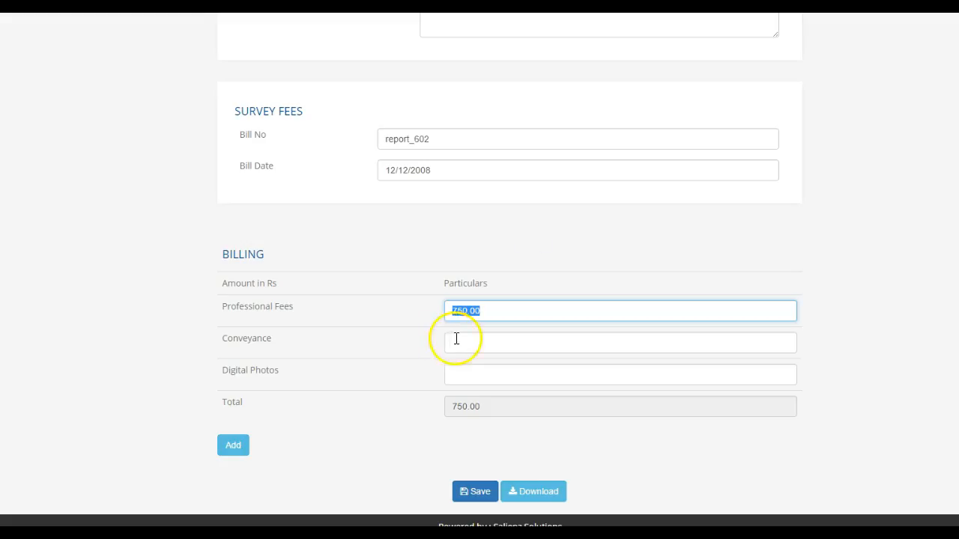
pyautogui.click(462, 342)
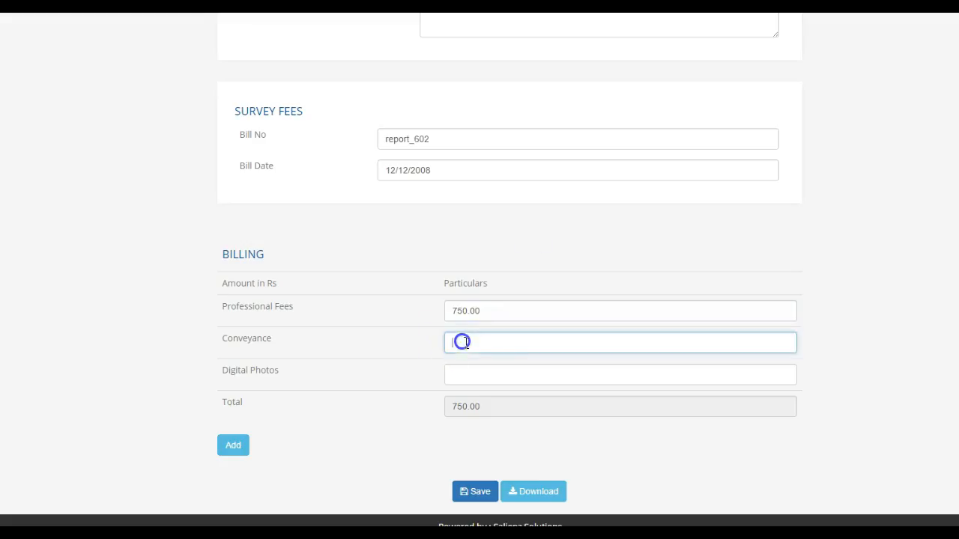
pyautogui.click(496, 365)
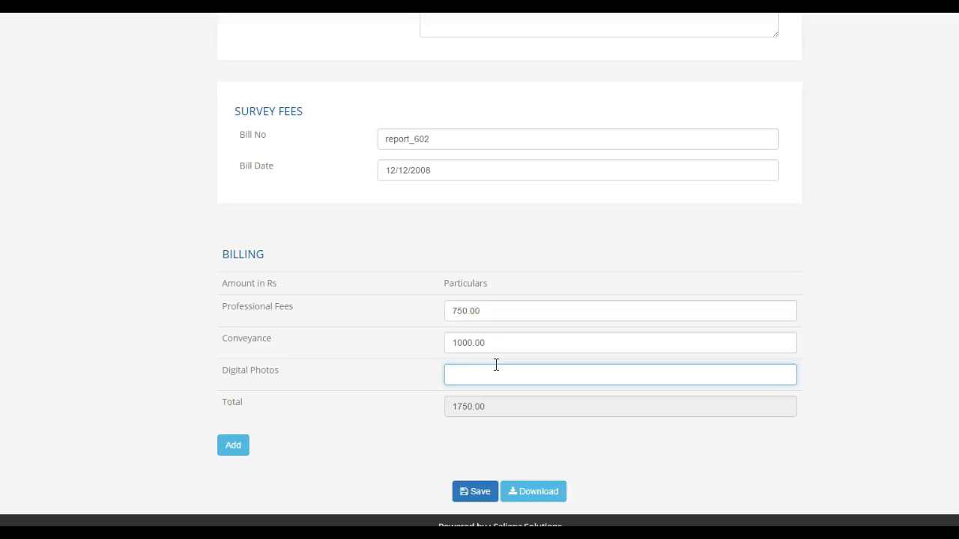
pyautogui.press('Tab')
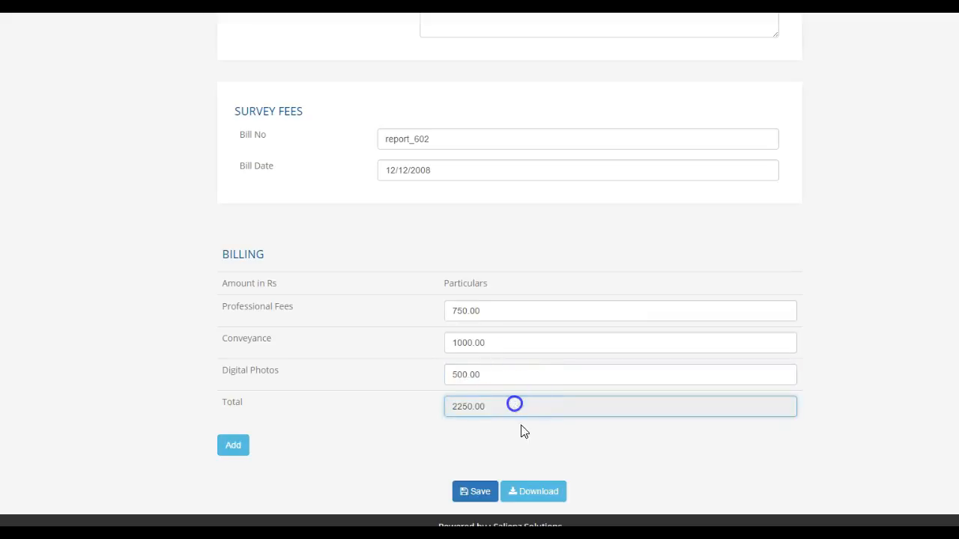
pyautogui.click(442, 314)
# - Save the report, acknowledge the accident-date warning, and download it as a Word document
pyautogui.click(486, 493)
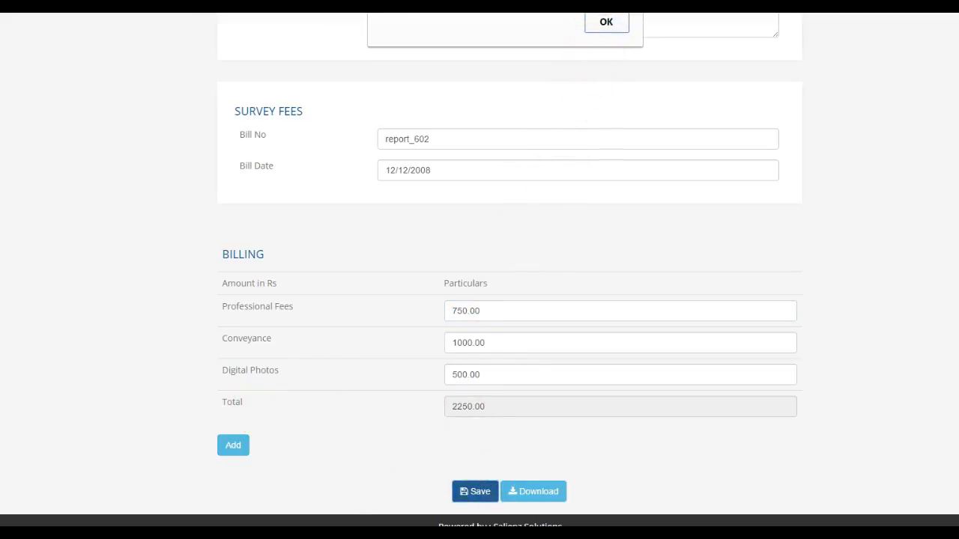
pyautogui.moveTo(525, 0); pyautogui.dragTo(514, 187)
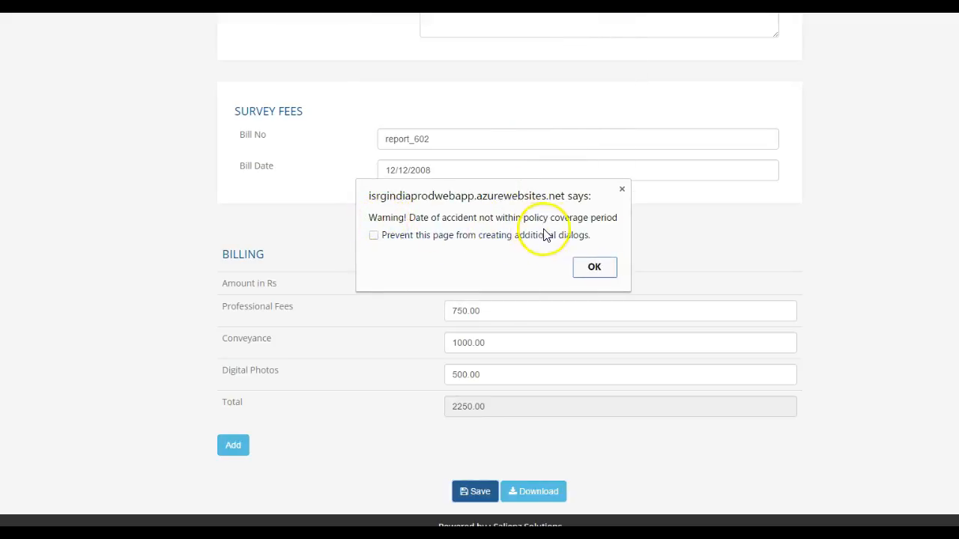
pyautogui.click(596, 268)
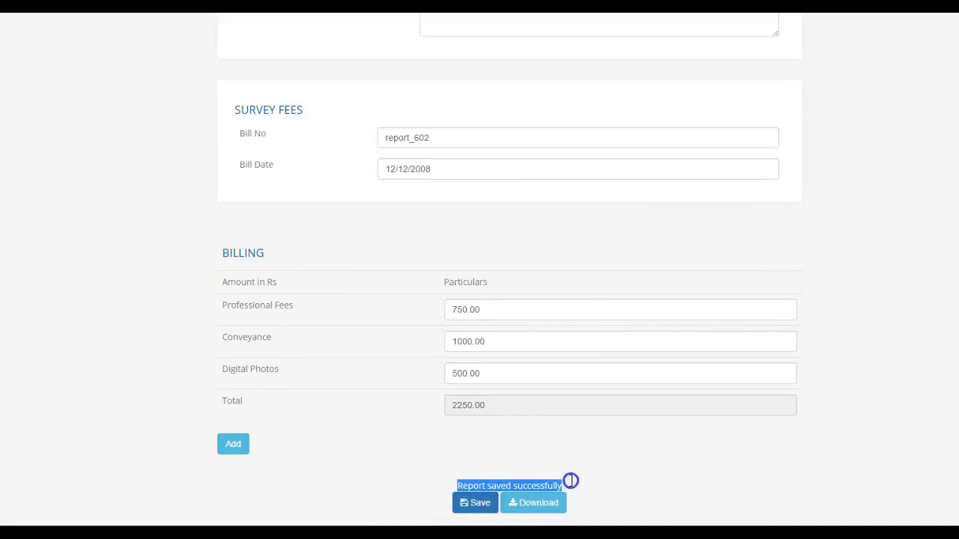
pyautogui.click(546, 502)
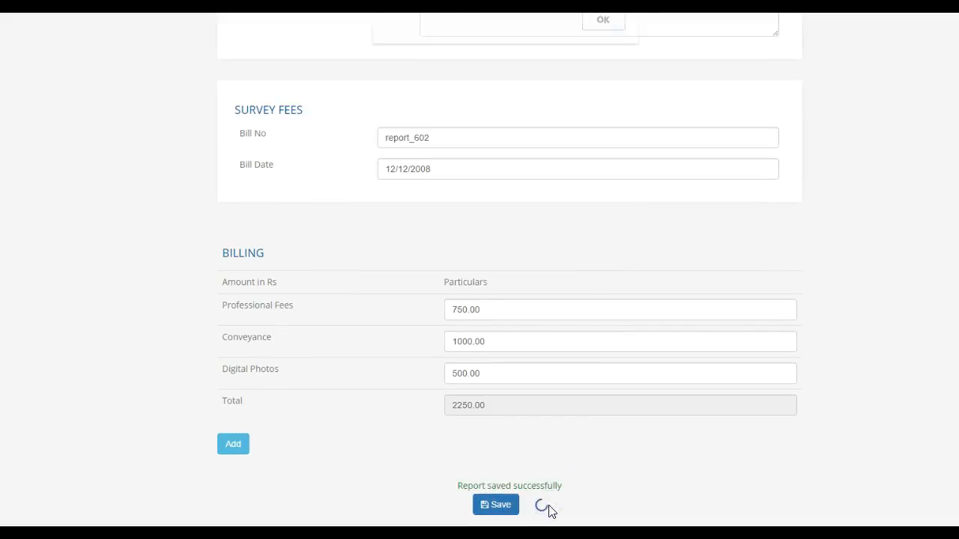
pyautogui.click(606, 22)
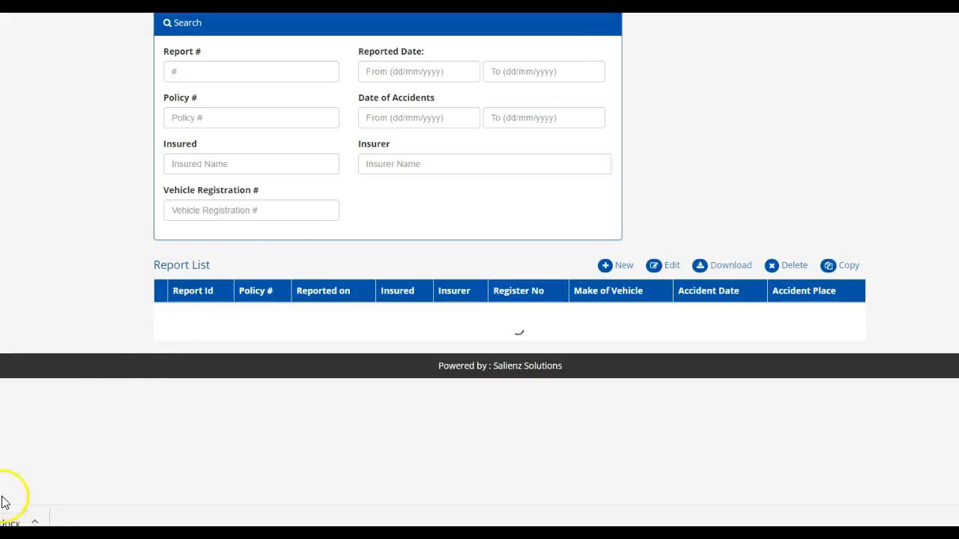
# - Search the report list for 'report_' and select the report_602 entry
pyautogui.click(19, 521)
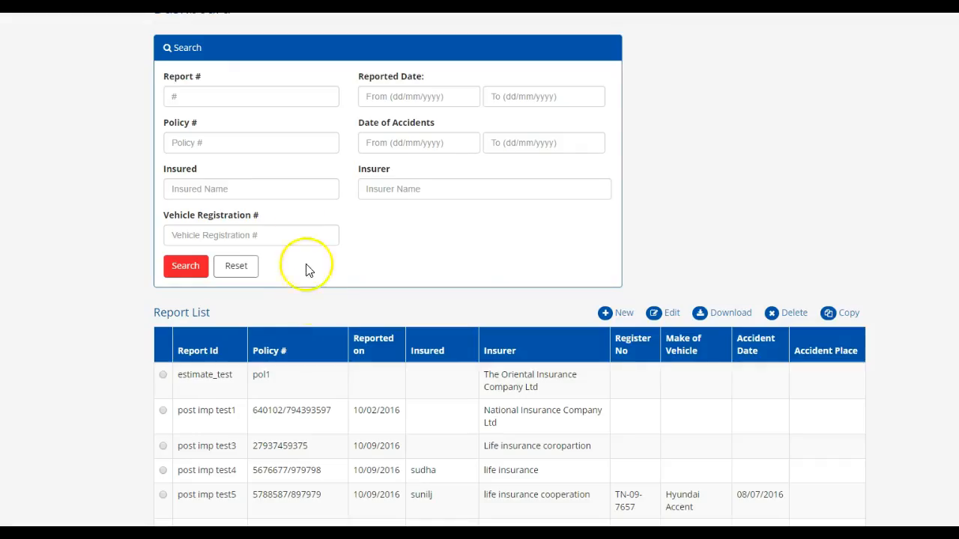
pyautogui.click(219, 96)
pyautogui.write('report_602')
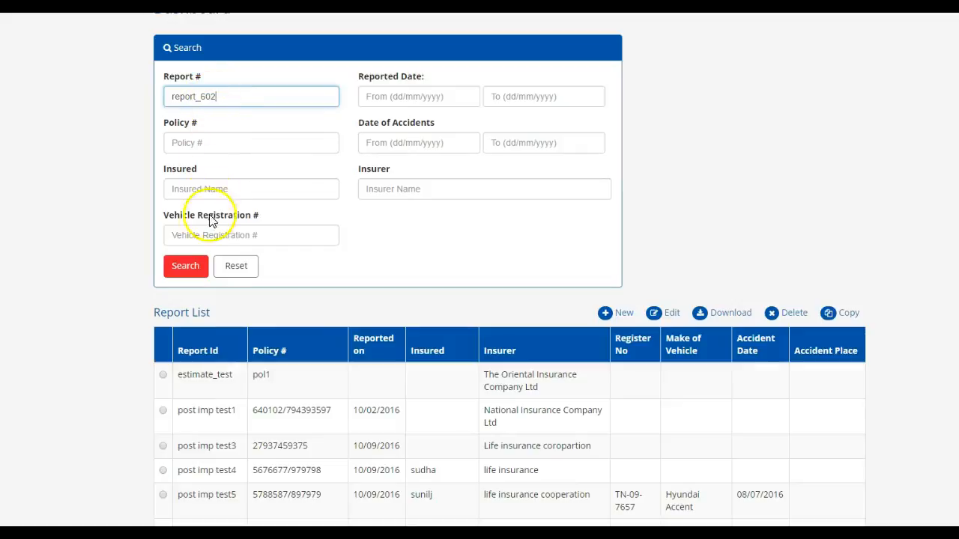
pyautogui.click(185, 268)
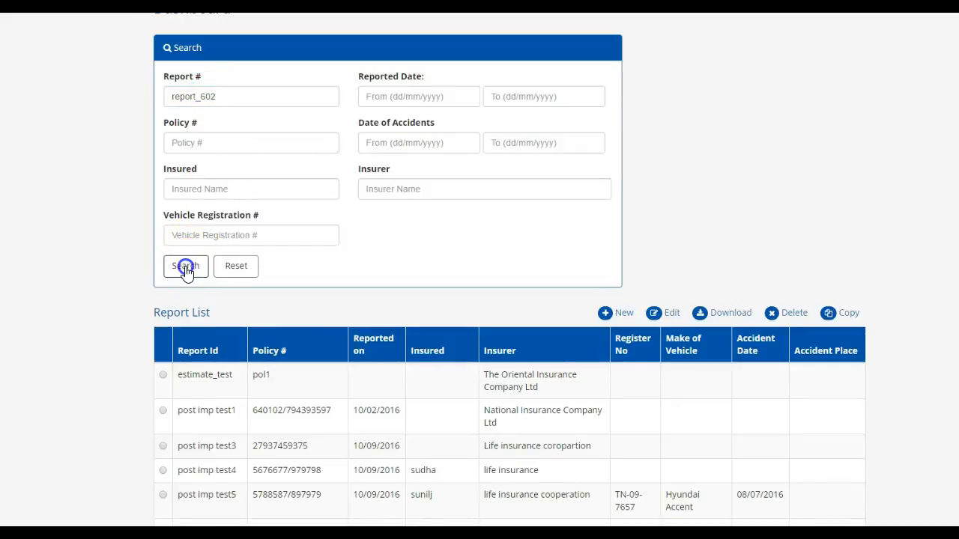
pyautogui.click(165, 374)
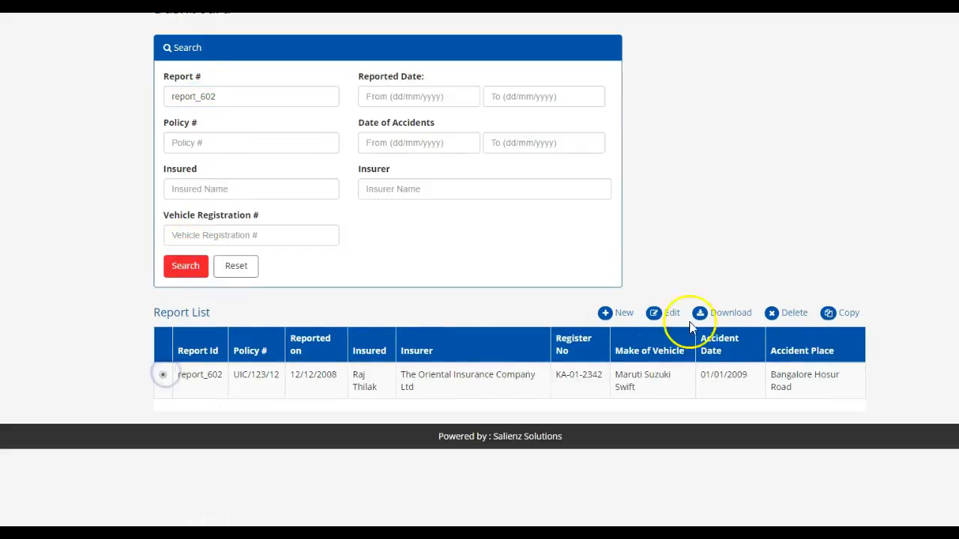
# - Download report_602 as a Word document and open the downloaded file
pyautogui.click(730, 313)
pyautogui.click(602, 20)
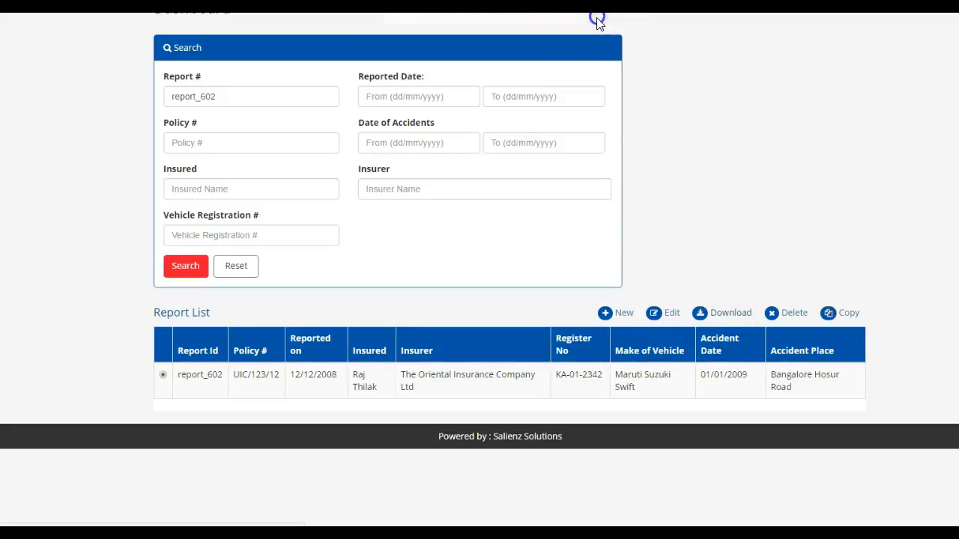
pyautogui.click(15, 518)
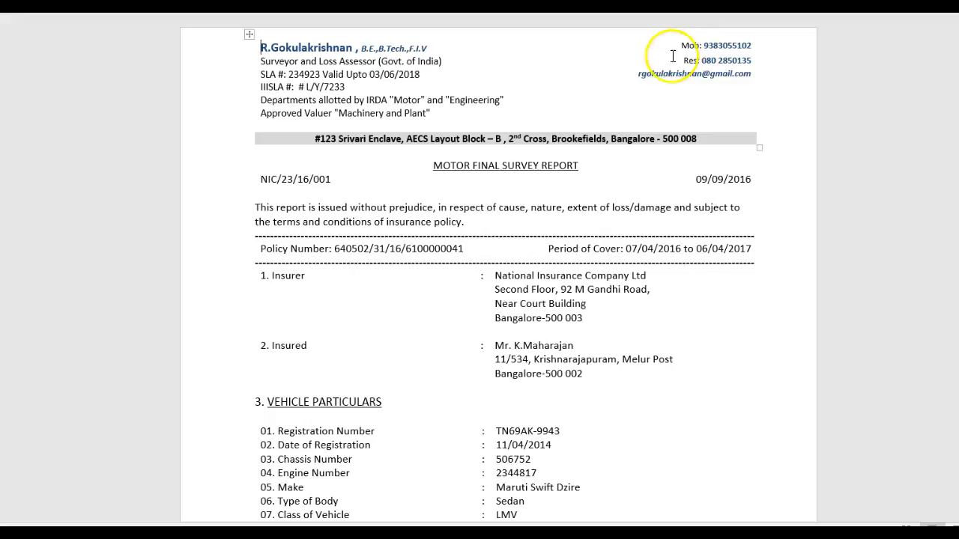
pyautogui.click(514, 101)
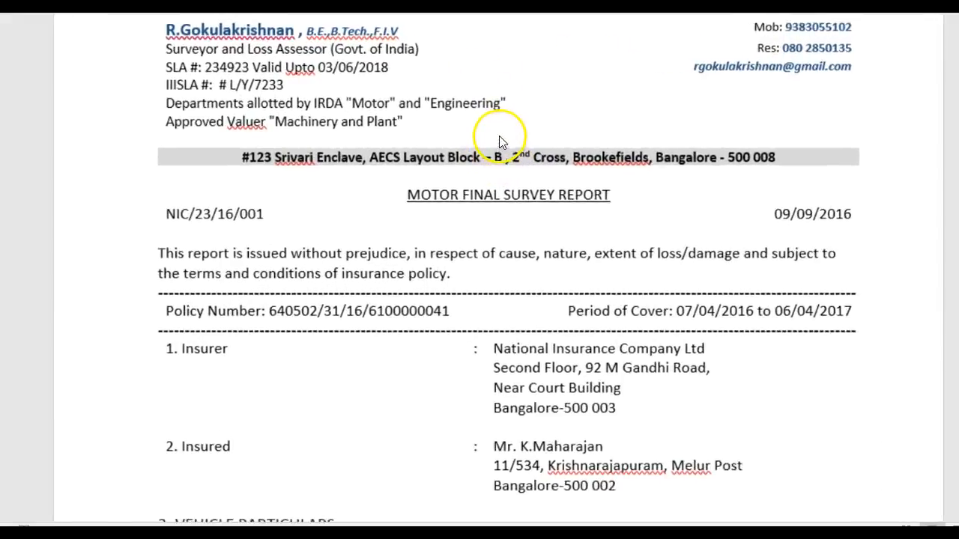
# - Scroll the Word report down to the Assessment of Spares tables totalling 1339.01 after depreciation
pyautogui.scroll(1, 500, 141)
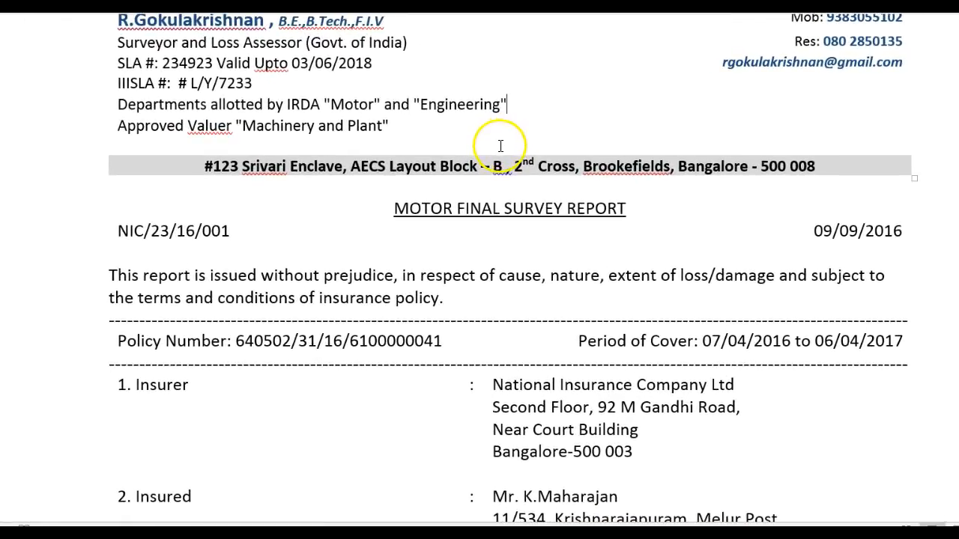
pyautogui.scroll(1, 501, 145)
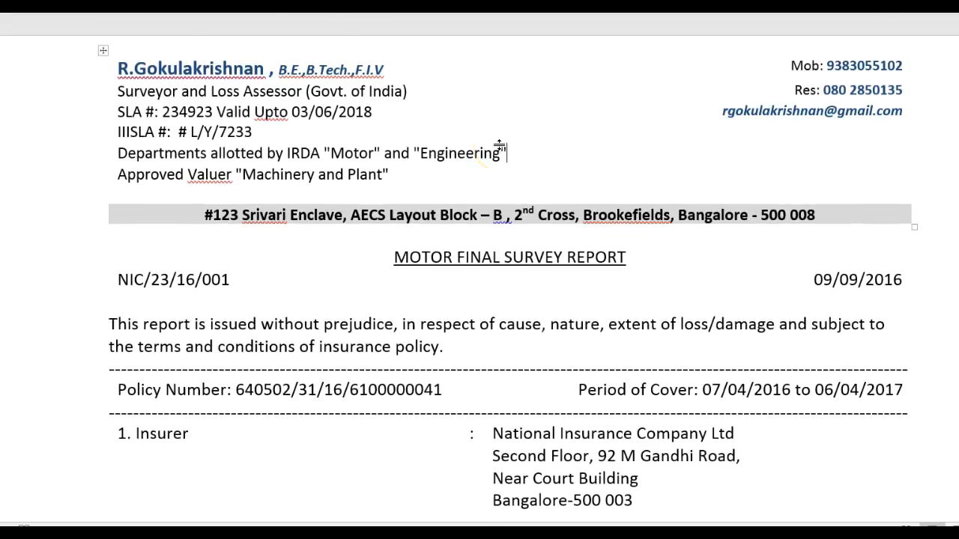
pyautogui.scroll(-5, 499, 146)
pyautogui.scroll(-5, 500, 150)
pyautogui.scroll(-5, 504, 210)
pyautogui.scroll(-4, 496, 216)
pyautogui.scroll(-5, 497, 213)
pyautogui.scroll(-4, 496, 213)
pyautogui.scroll(-4, 497, 212)
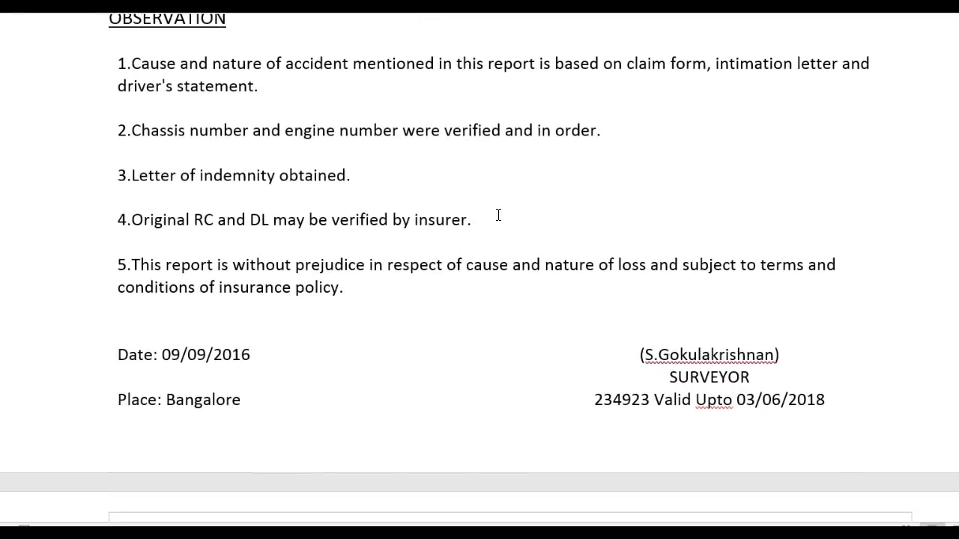
pyautogui.scroll(-3, 498, 215)
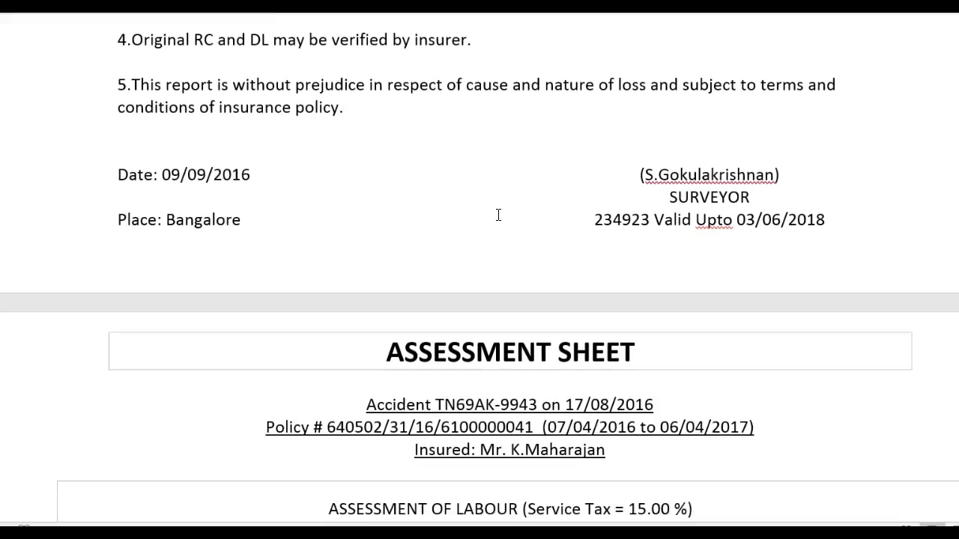
pyautogui.scroll(-3, 498, 215)
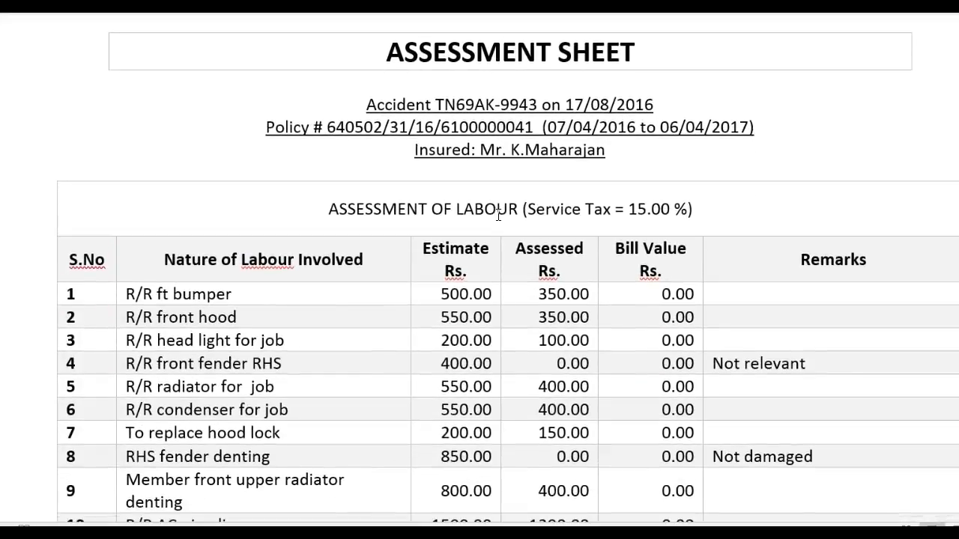
pyautogui.scroll(-2, 498, 215)
pyautogui.scroll(3, 497, 216)
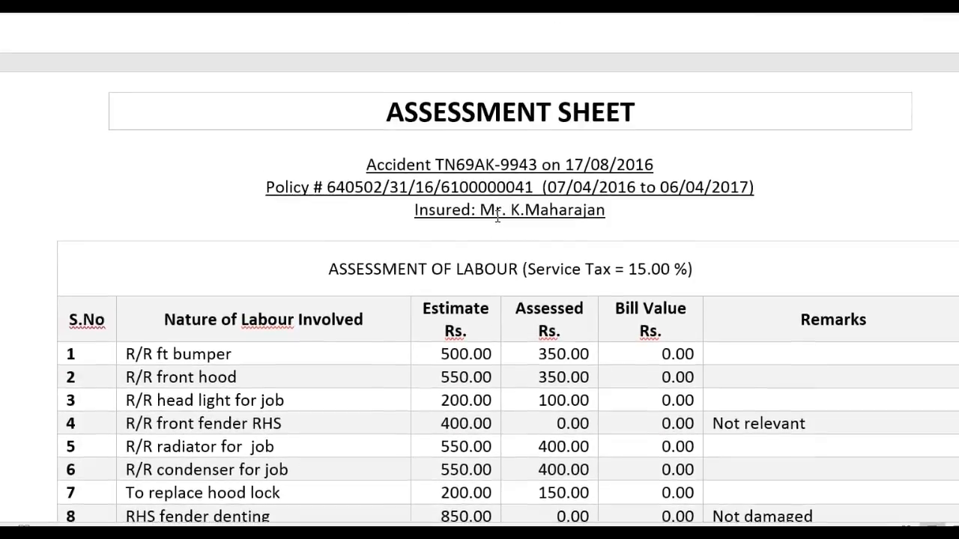
pyautogui.scroll(-1, 497, 218)
pyautogui.scroll(-3, 498, 217)
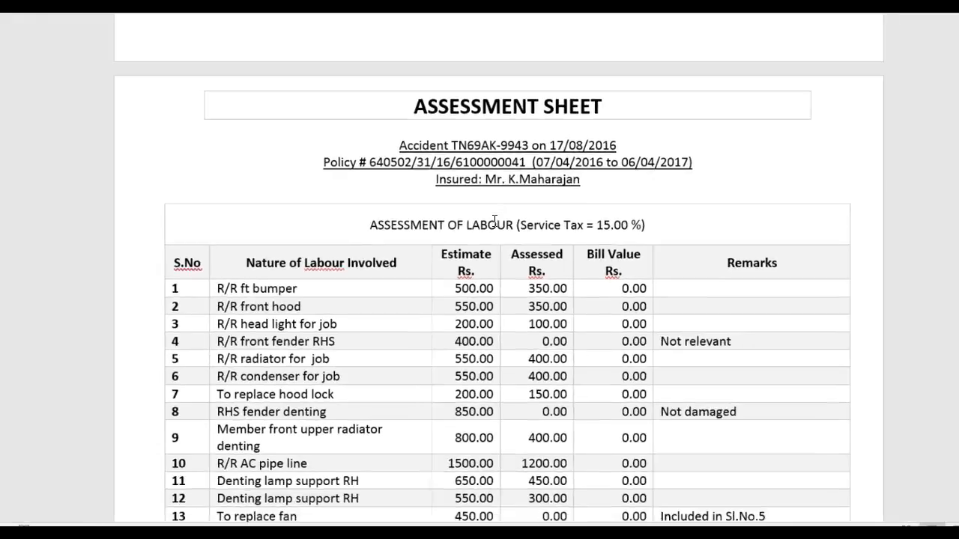
pyautogui.scroll(-3, 495, 218)
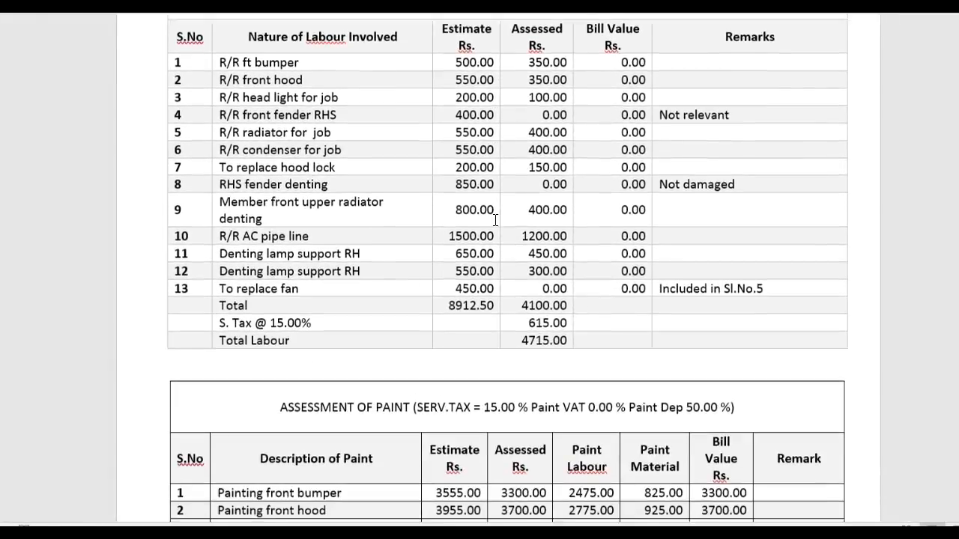
pyautogui.scroll(-4, 495, 218)
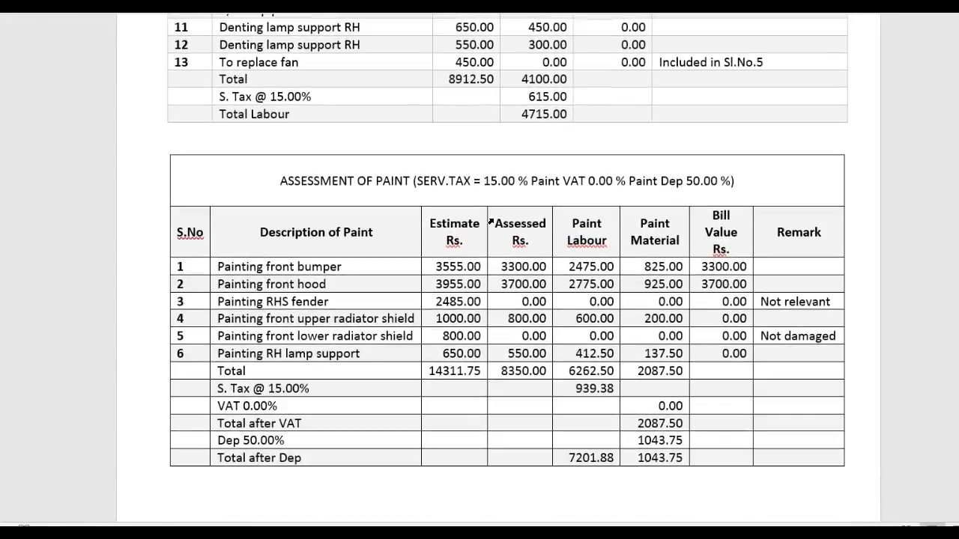
pyautogui.scroll(-1, 491, 220)
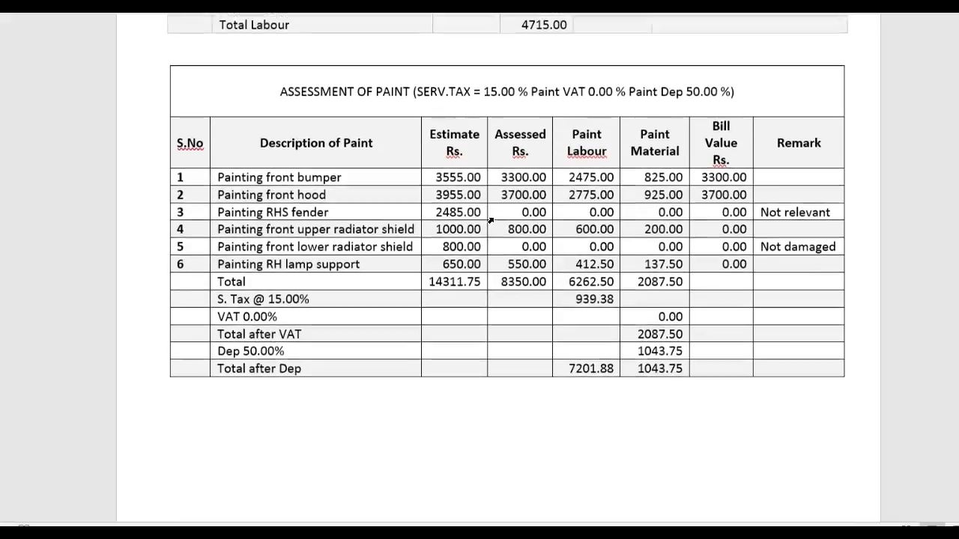
pyautogui.scroll(-1, 490, 219)
pyautogui.scroll(-7, 493, 218)
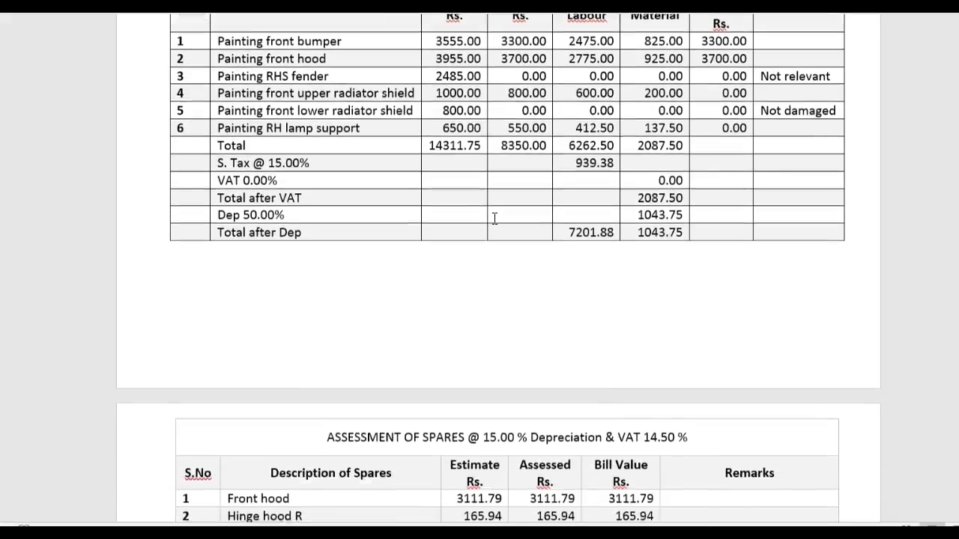
pyautogui.scroll(-2, 494, 217)
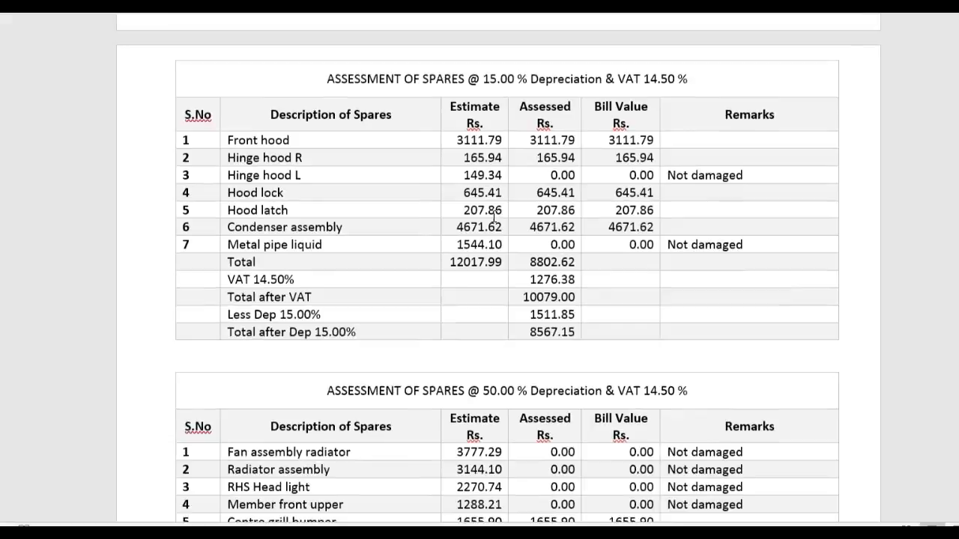
pyautogui.keyDown('ctrl'); pyautogui.scroll(-1, 494, 216); pyautogui.keyUp('ctrl')
# - Scroll past the Summary Assessment to the Final Survey Fees bill totalling 1730.00 and bank details
pyautogui.scroll(-1, 493, 215)
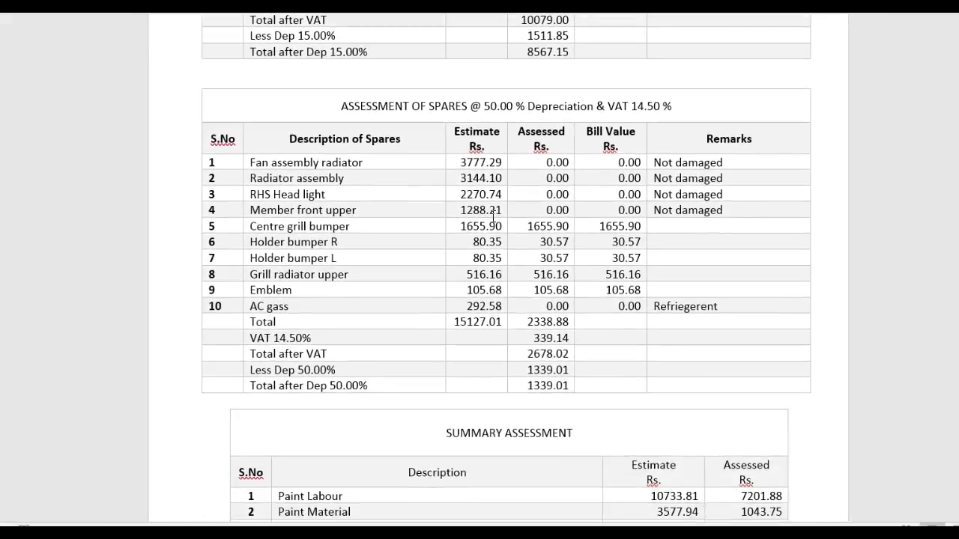
pyautogui.scroll(-5, 493, 218)
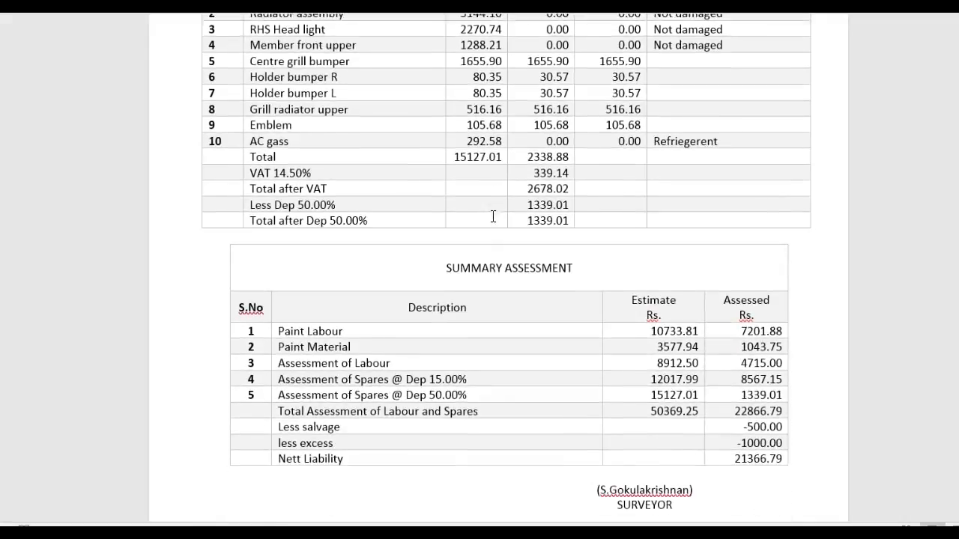
pyautogui.scroll(-6, 493, 216)
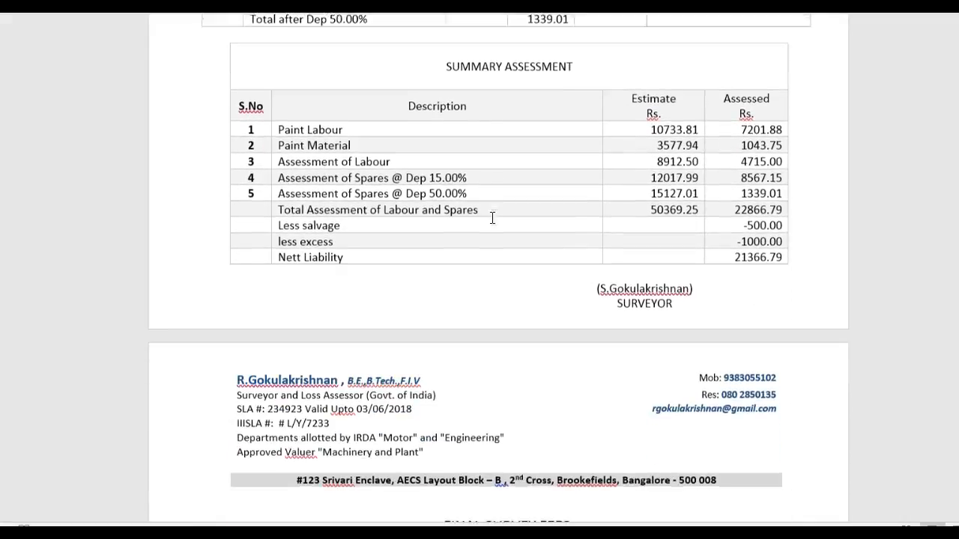
pyautogui.scroll(-6, 492, 217)
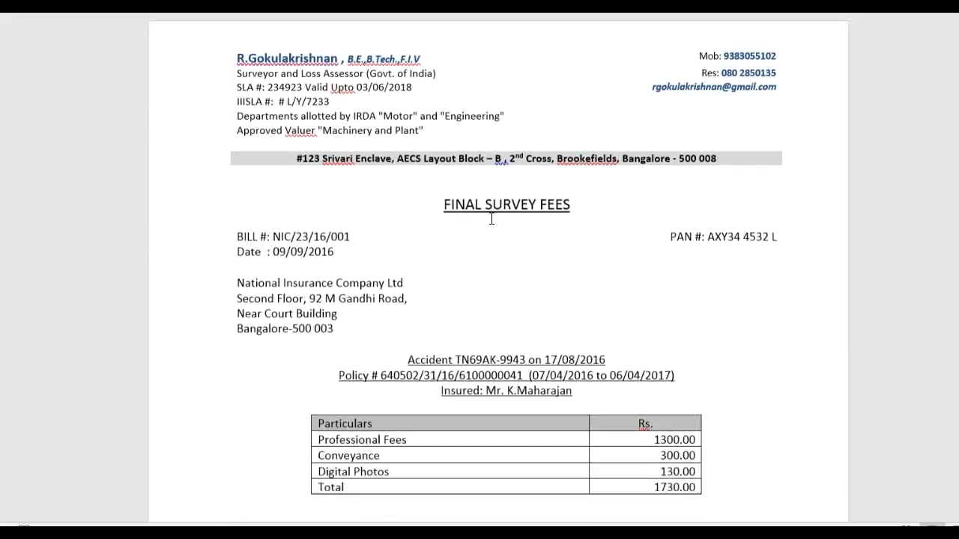
pyautogui.keyDown('ctrl'); pyautogui.scroll(4, 491, 217); pyautogui.keyUp('ctrl')
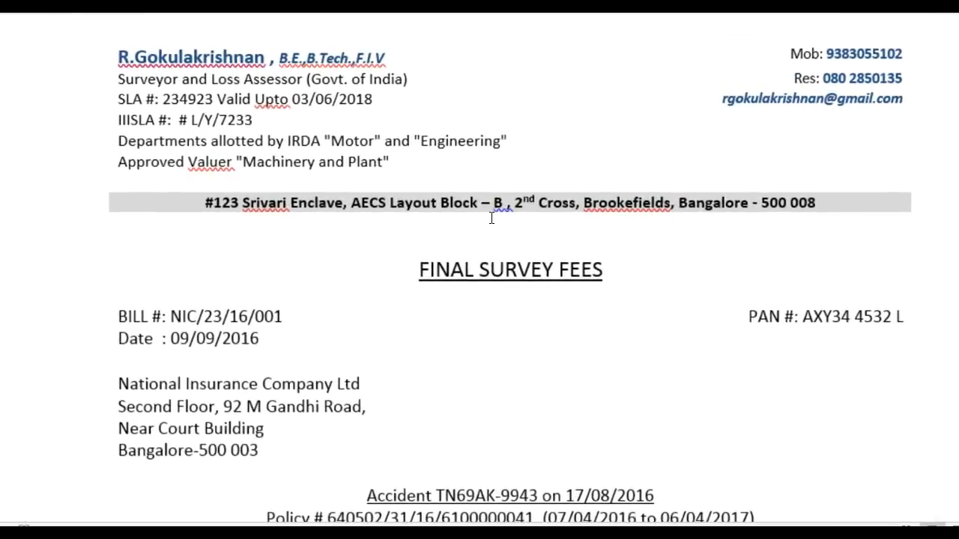
pyautogui.scroll(-3, 492, 218)
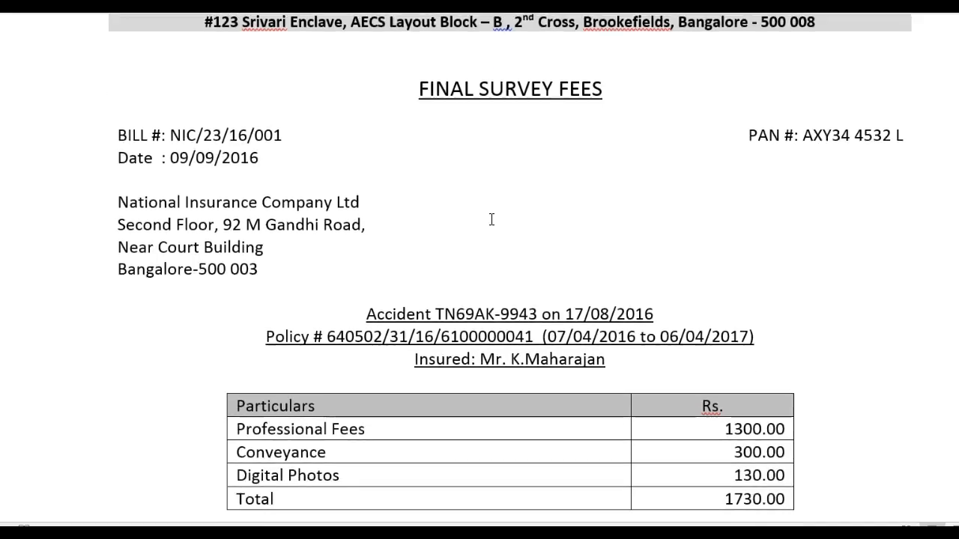
pyautogui.scroll(-5, 491, 218)
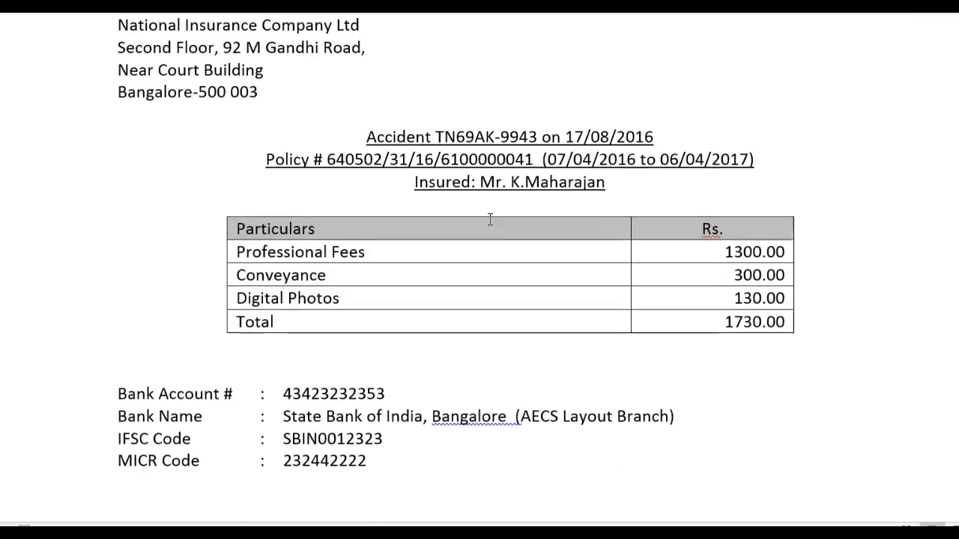
pyautogui.scroll(-2, 488, 220)
pyautogui.scroll(-6, 488, 222)
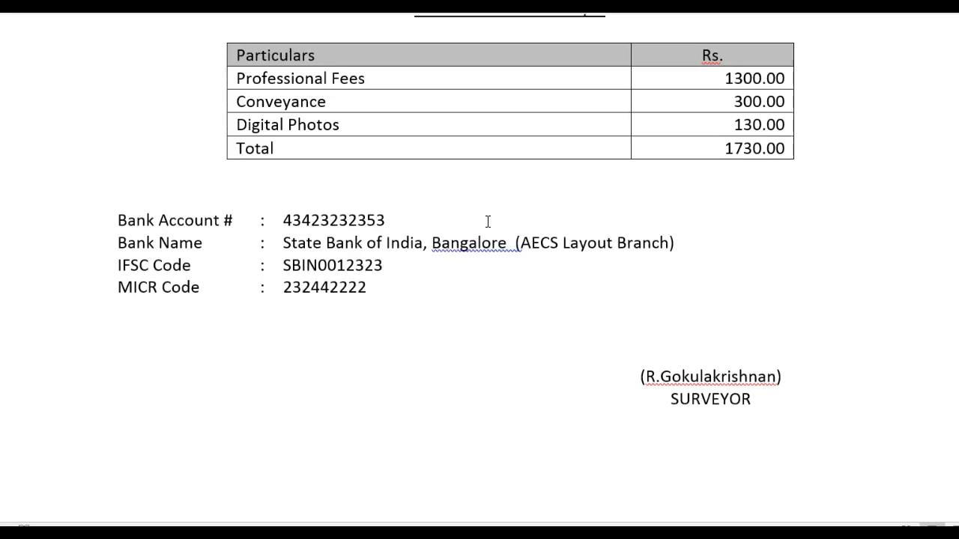
pyautogui.scroll(15, 486, 223)
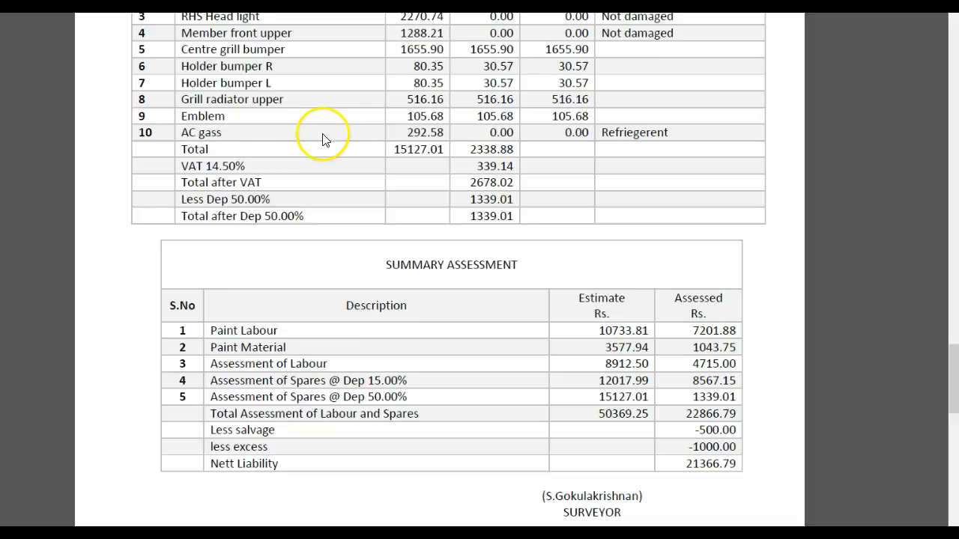
pyautogui.scroll(-11, 340, 134)
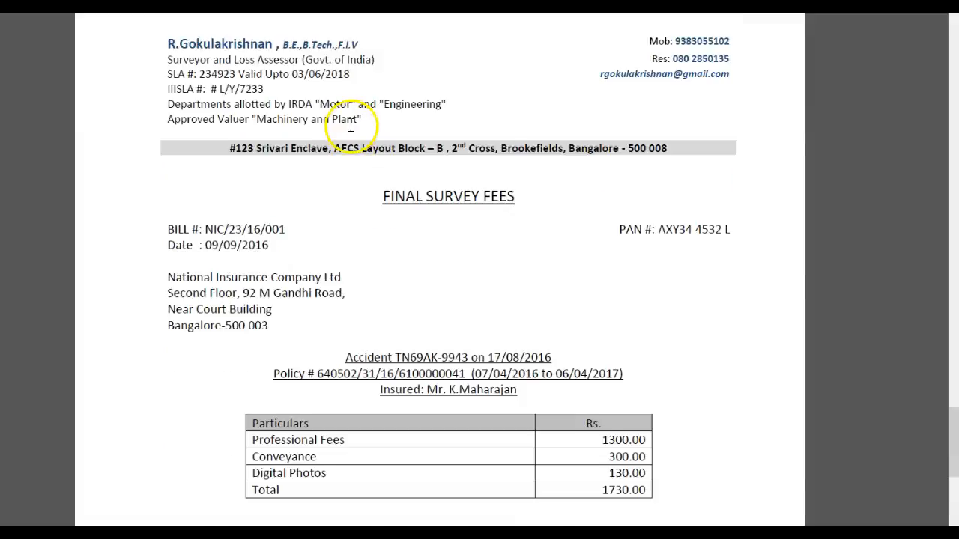